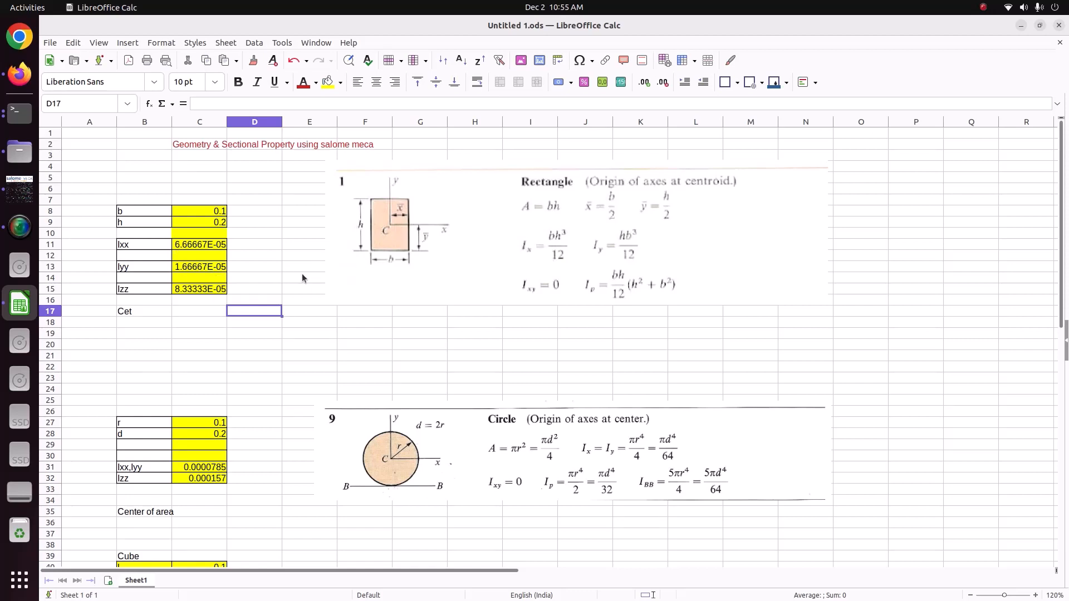
# - Switch to salome_meca, activate the Geometry module and expand its entry in the object tree
pyautogui.click(19, 189)
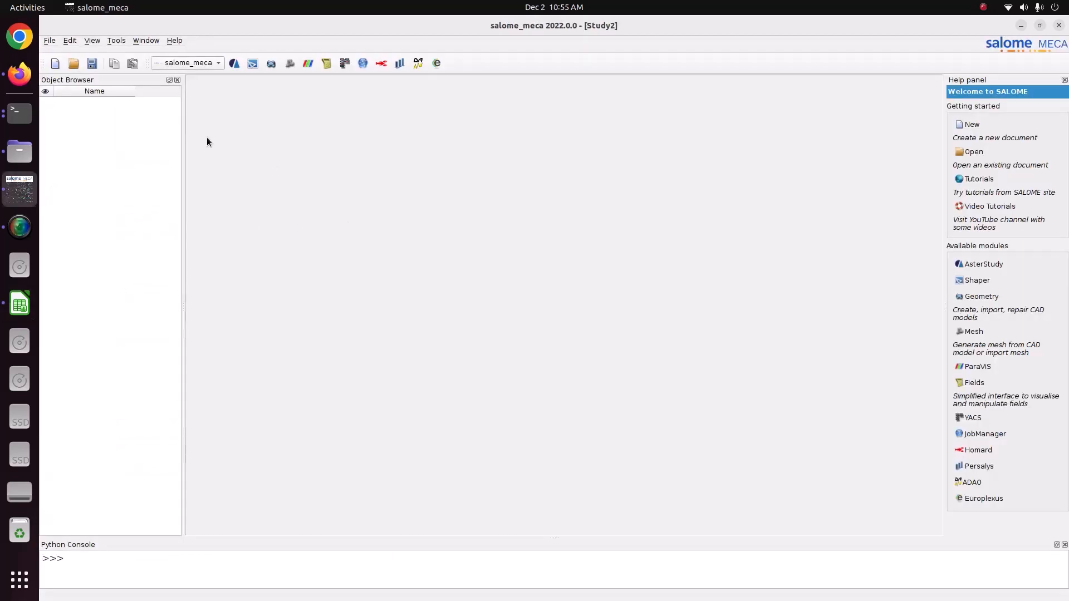
pyautogui.click(191, 63)
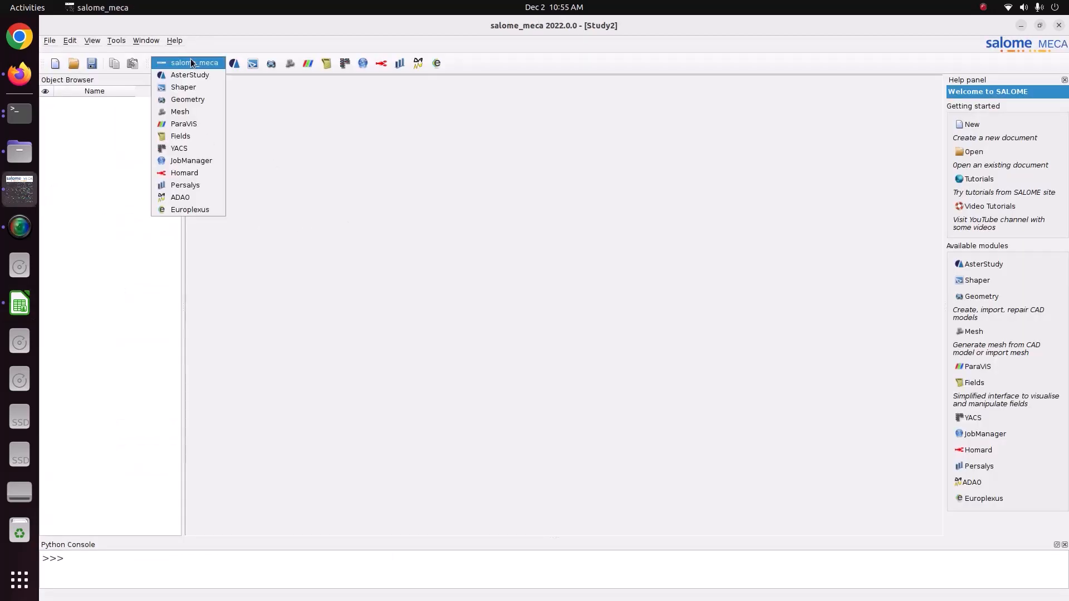
pyautogui.click(185, 102)
pyautogui.click(59, 100)
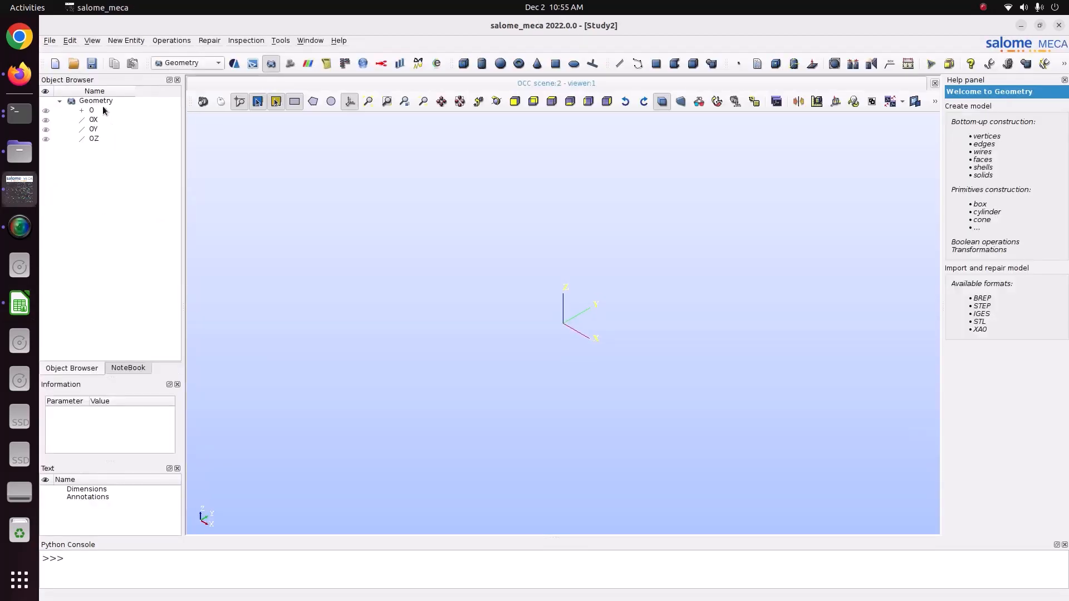
# - Check the rectangle's dimensions in the spreadsheet and create a 2D sketch rectangle in salome_meca from (0, 0) to X2 0.1, Y2 0.2
pyautogui.click(19, 304)
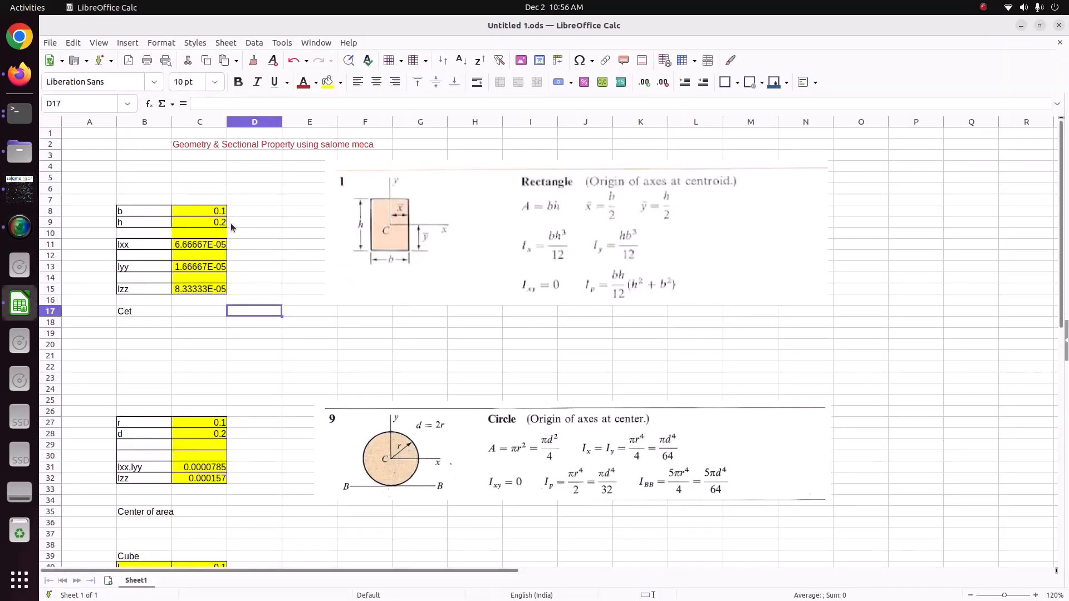
pyautogui.click(6, 200)
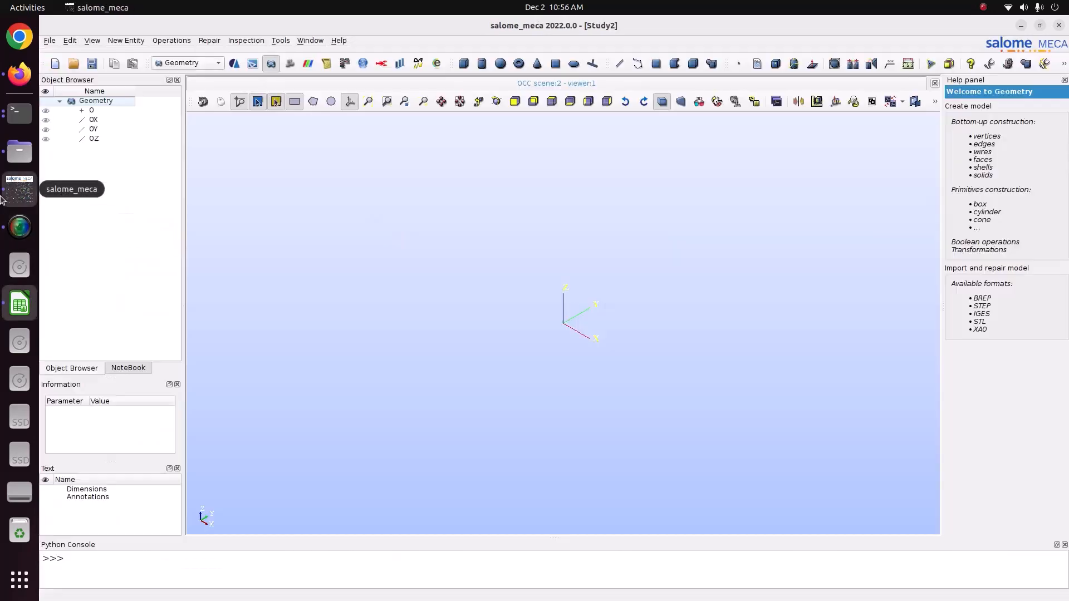
pyautogui.click(131, 43)
pyautogui.moveTo(133, 52)
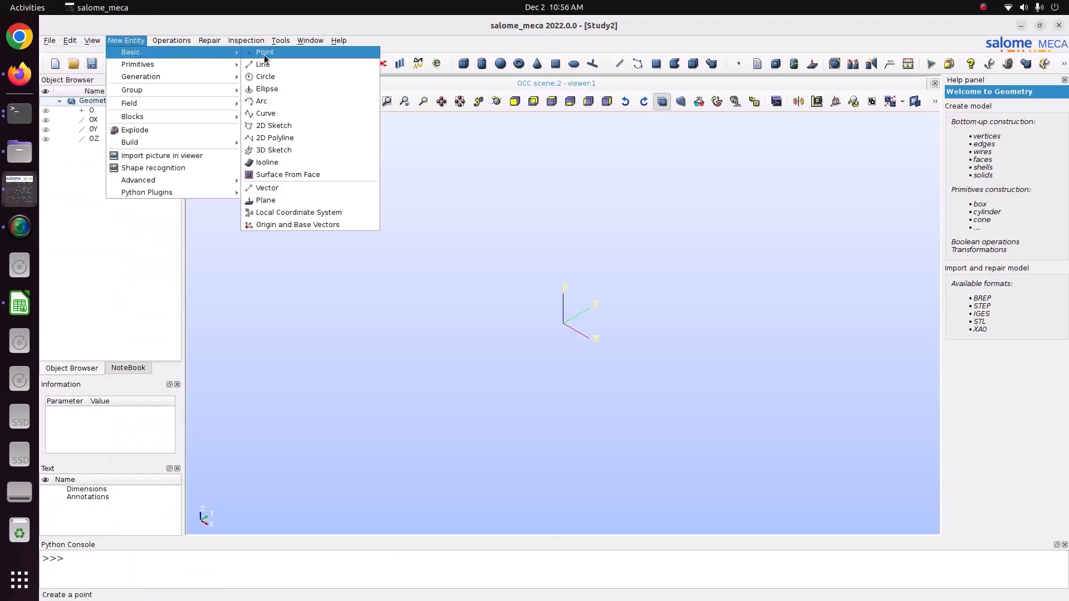
pyautogui.click(272, 125)
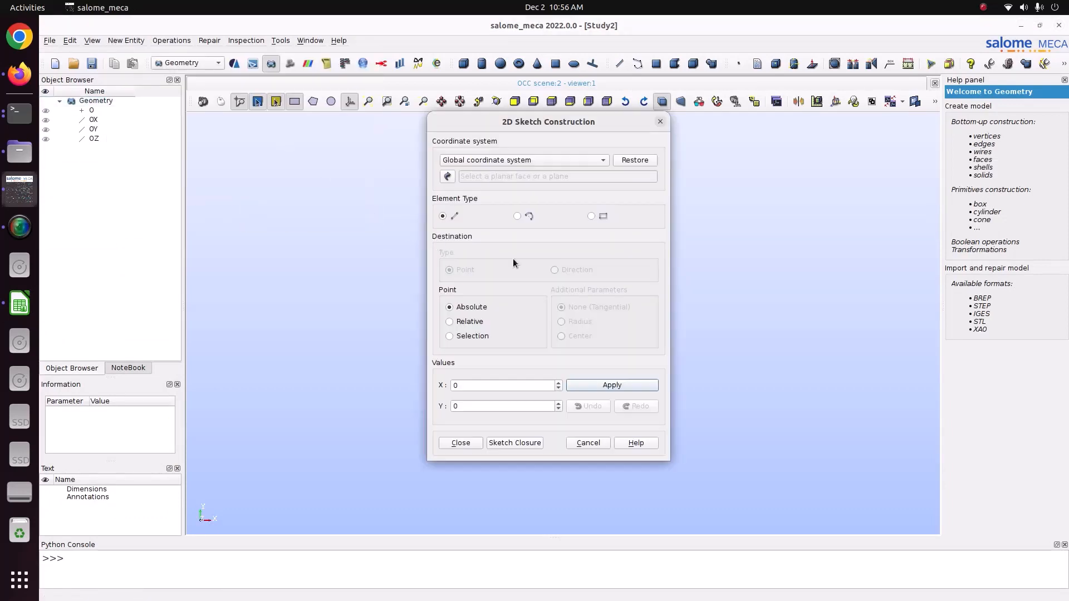
pyautogui.click(592, 216)
pyautogui.click(608, 255)
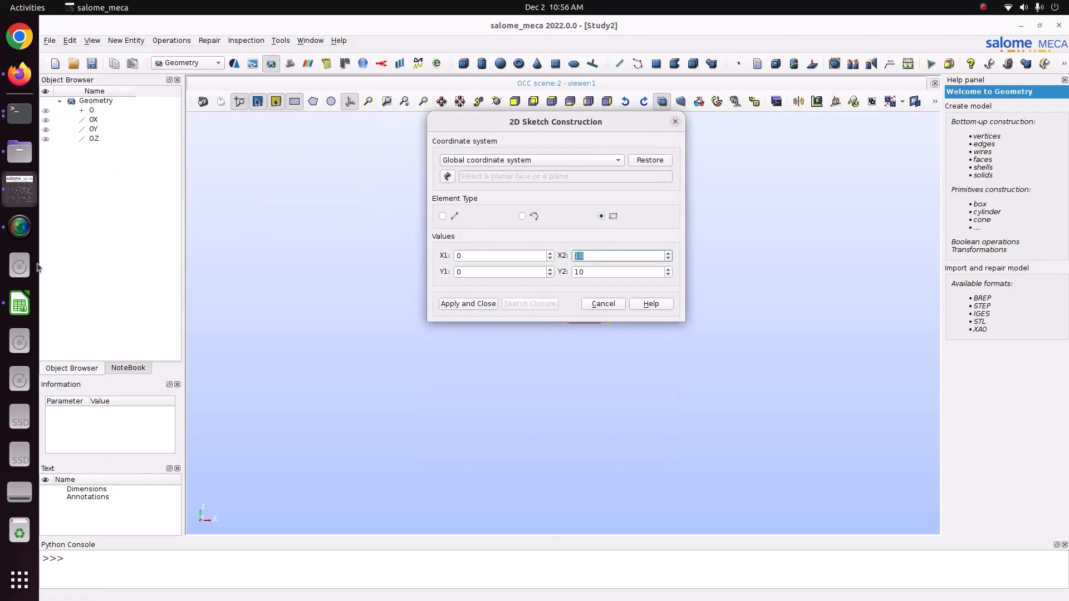
pyautogui.click(19, 303)
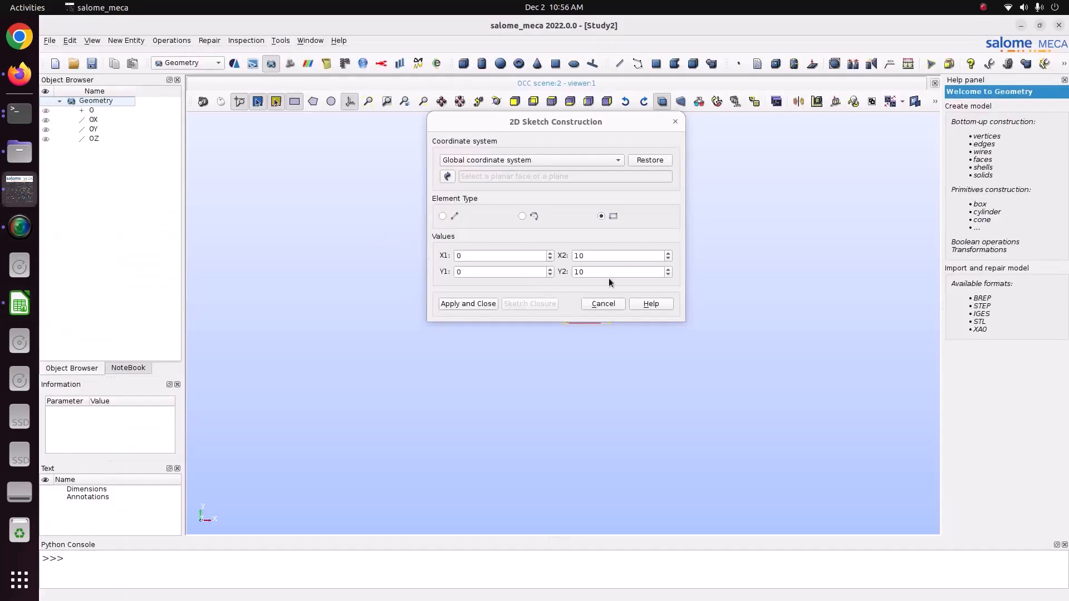
pyautogui.click(20, 190)
pyautogui.write('0.1')
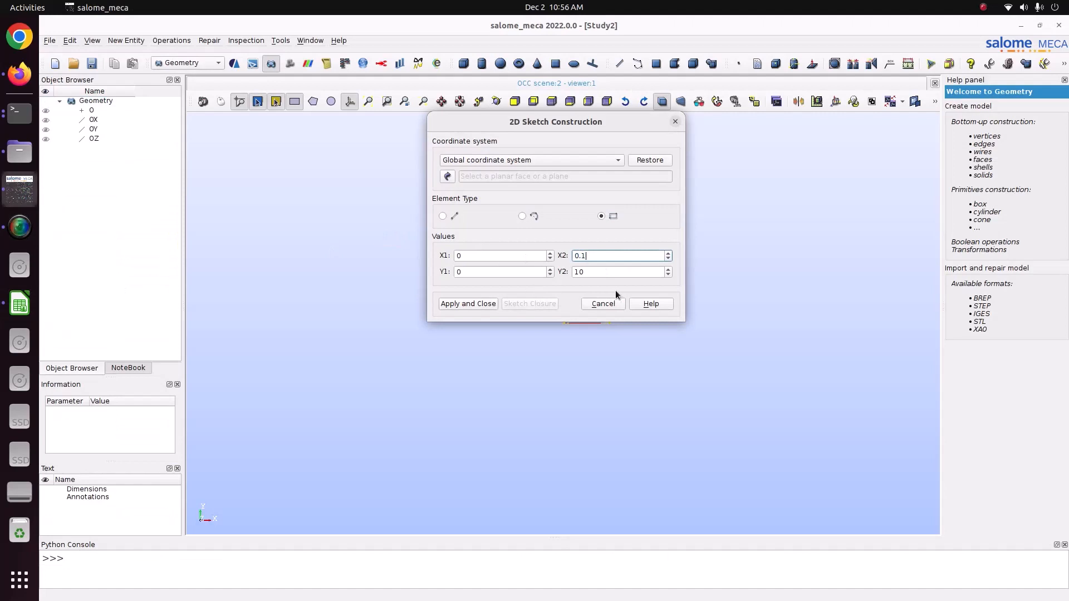
pyautogui.press('Tab')
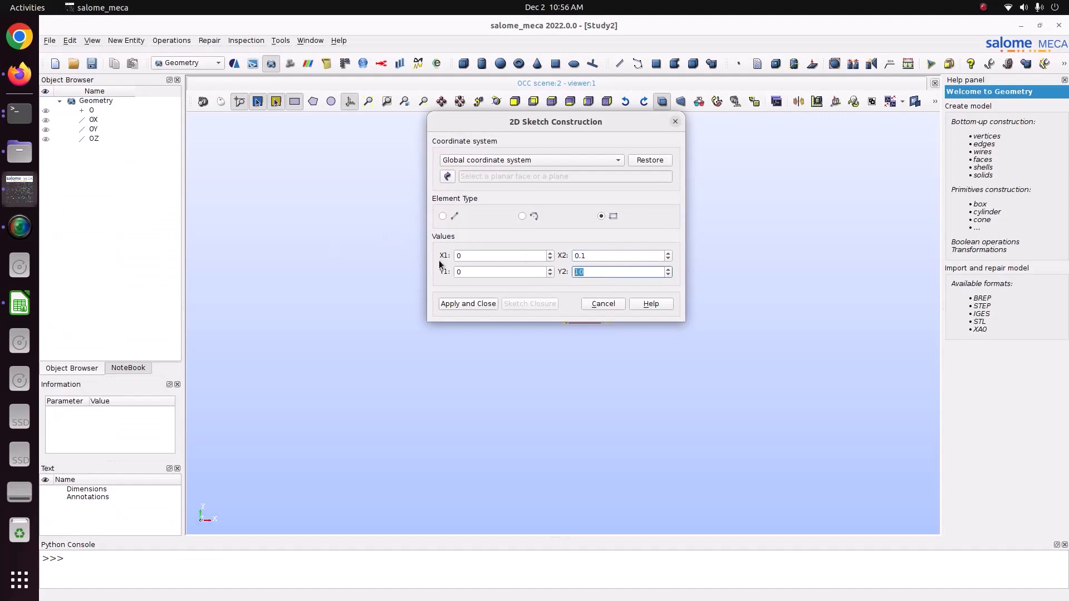
pyautogui.write('0.2')
pyautogui.click(469, 304)
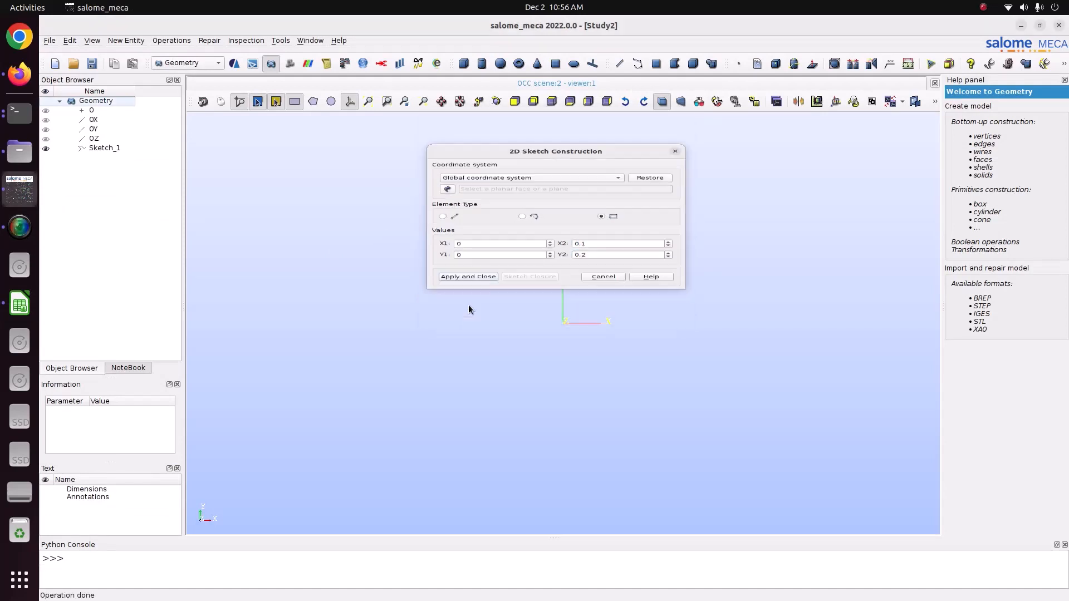
# - Build a planar face from the rectangle sketch Sketch_1
pyautogui.scroll(-3, 471, 298)
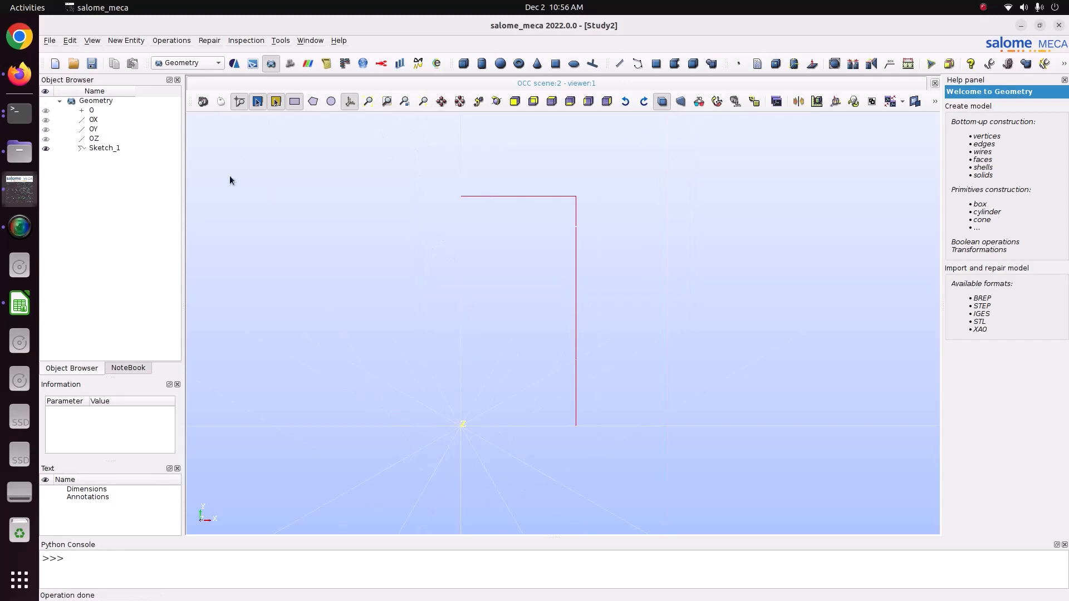
pyautogui.click(111, 147)
pyautogui.click(137, 40)
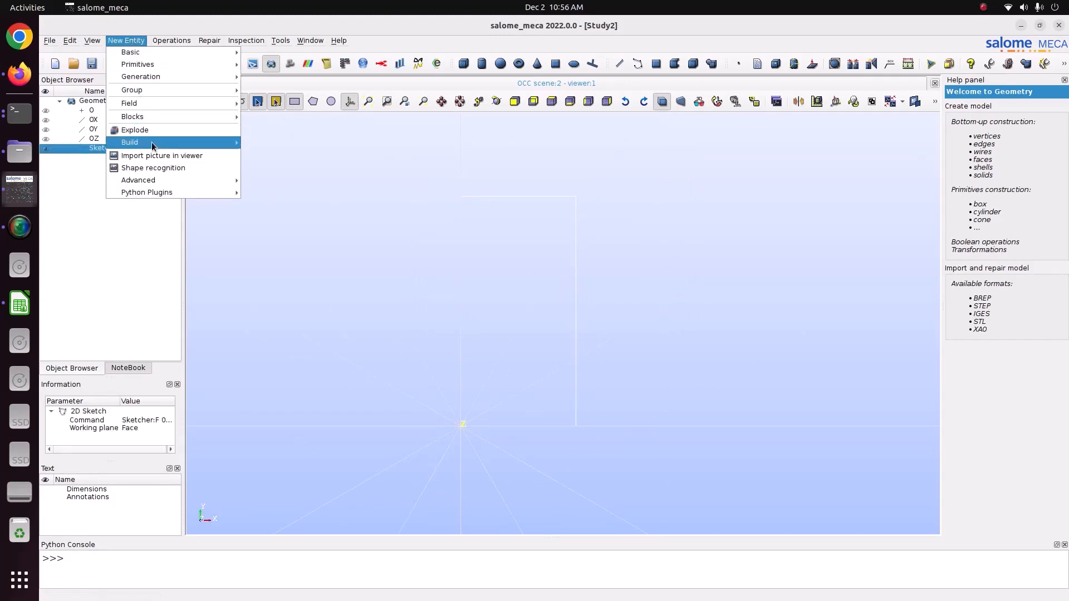
pyautogui.moveTo(153, 144)
pyautogui.click(268, 167)
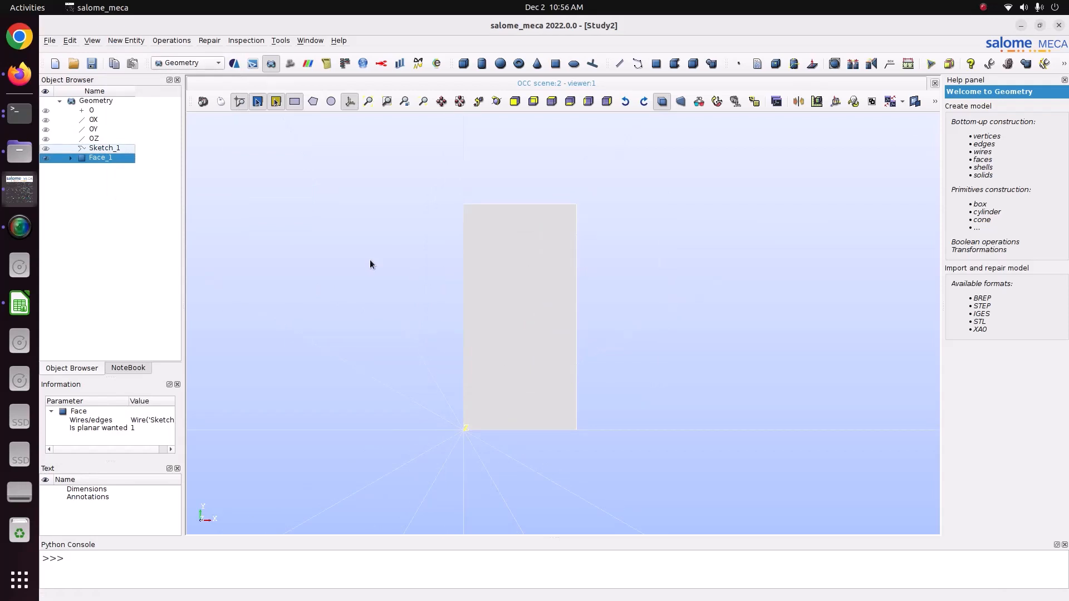
pyautogui.click(250, 185)
# - Inspect the basic properties of Face_1, focusing on its surface area
pyautogui.click(102, 158)
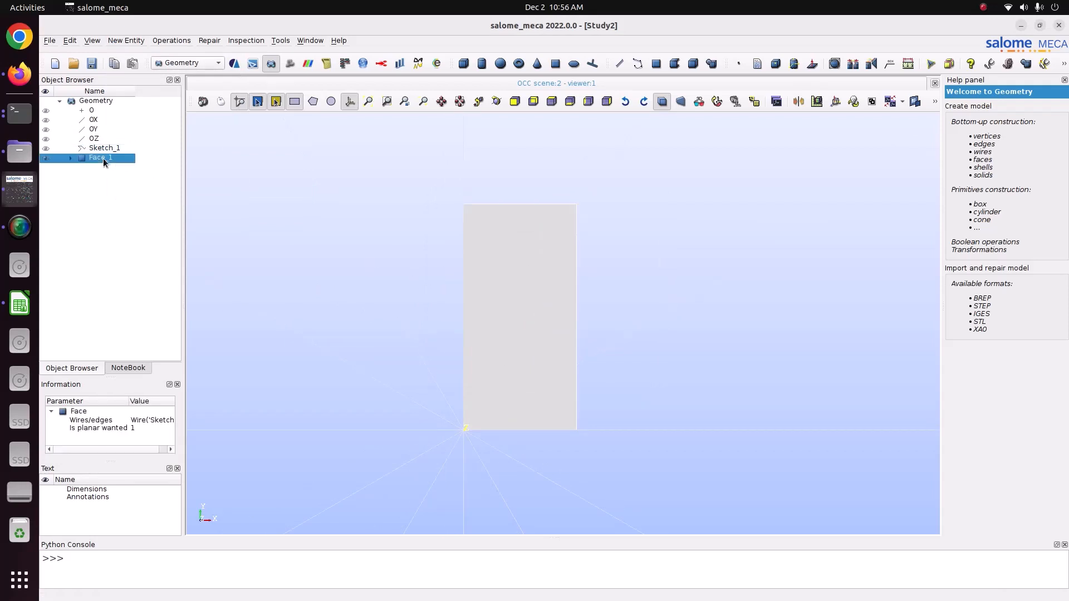
pyautogui.click(252, 40)
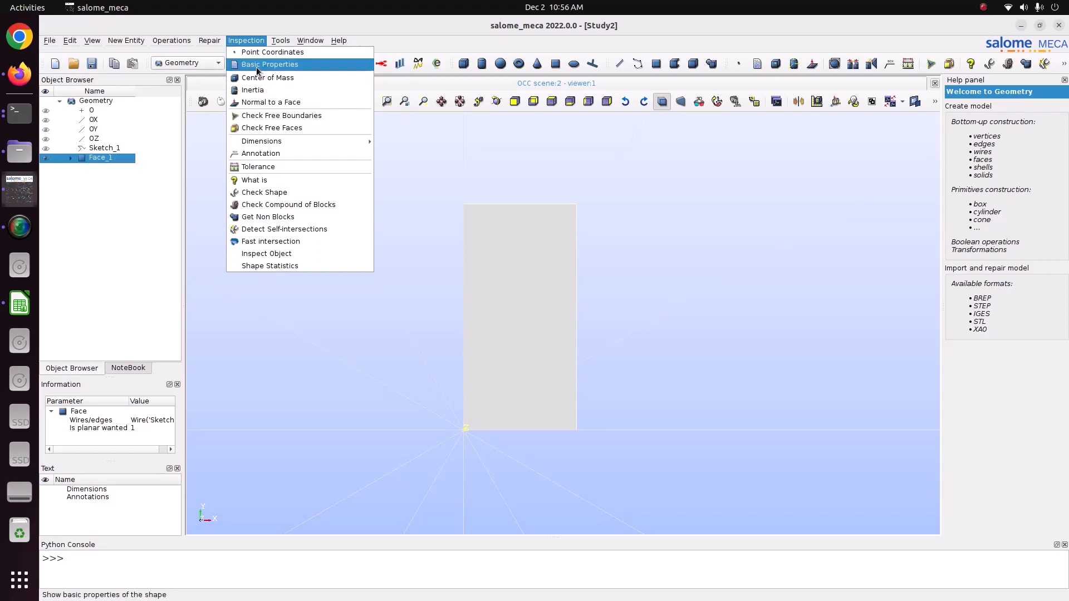
pyautogui.click(256, 65)
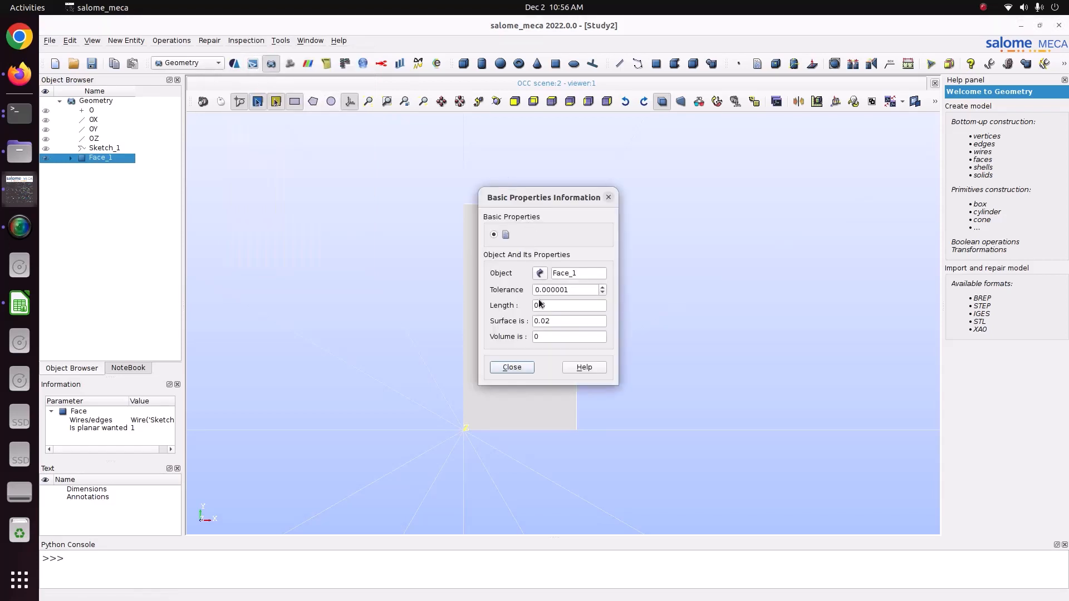
pyautogui.moveTo(550, 321); pyautogui.dragTo(529, 320)
pyautogui.moveTo(538, 209); pyautogui.dragTo(681, 170)
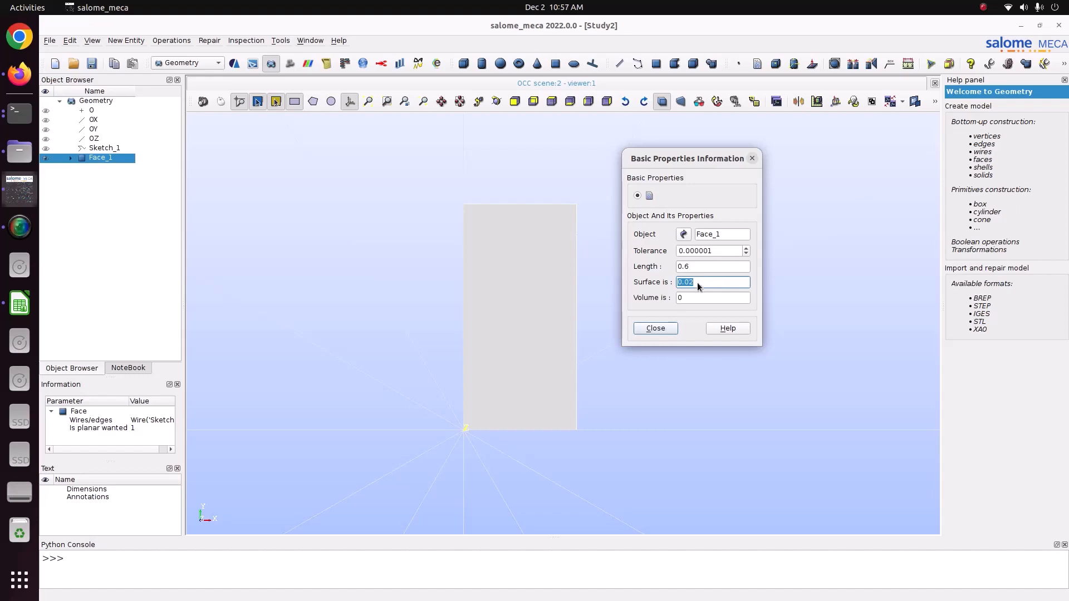
pyautogui.click(655, 328)
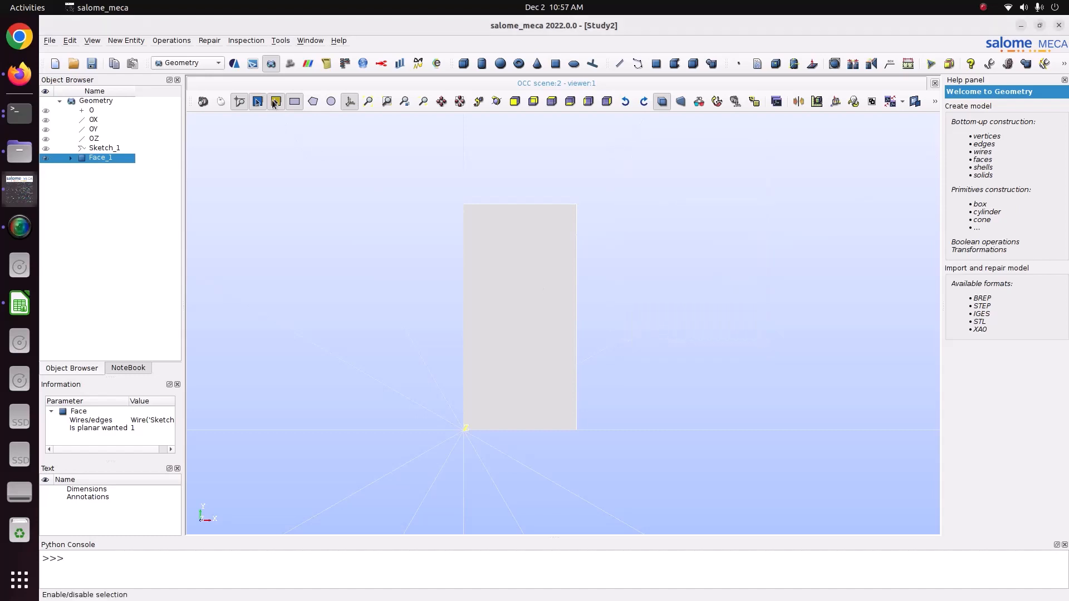
# - Inspect the center of mass coordinates of Face_1 without creating a point
pyautogui.click(255, 41)
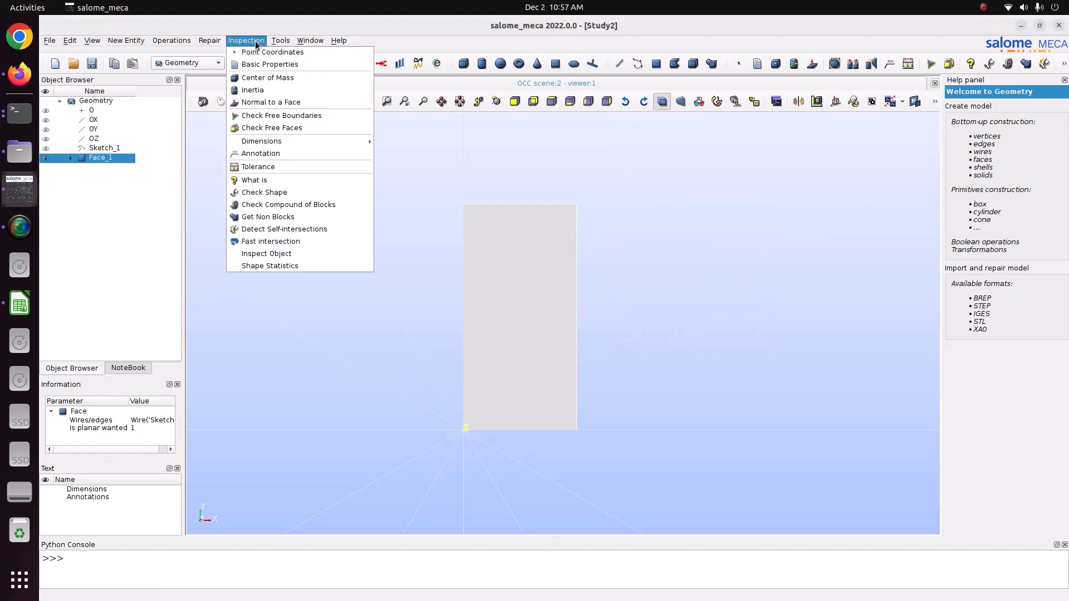
pyautogui.click(248, 81)
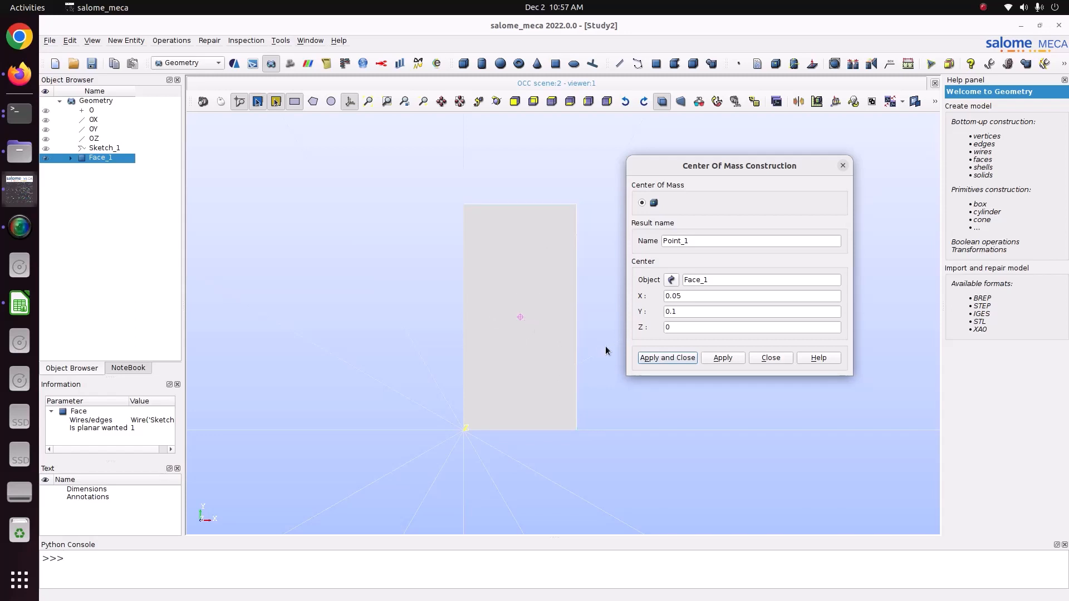
pyautogui.click(763, 359)
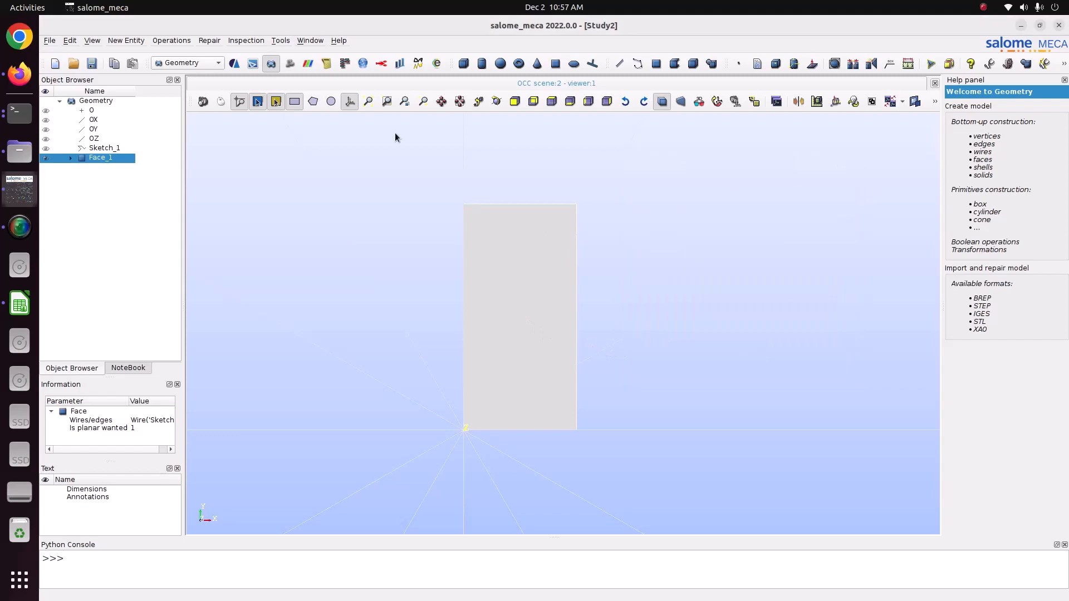
# - Calculate the inertia matrix of Face_1 and move the results clear of the rectangle
pyautogui.click(258, 42)
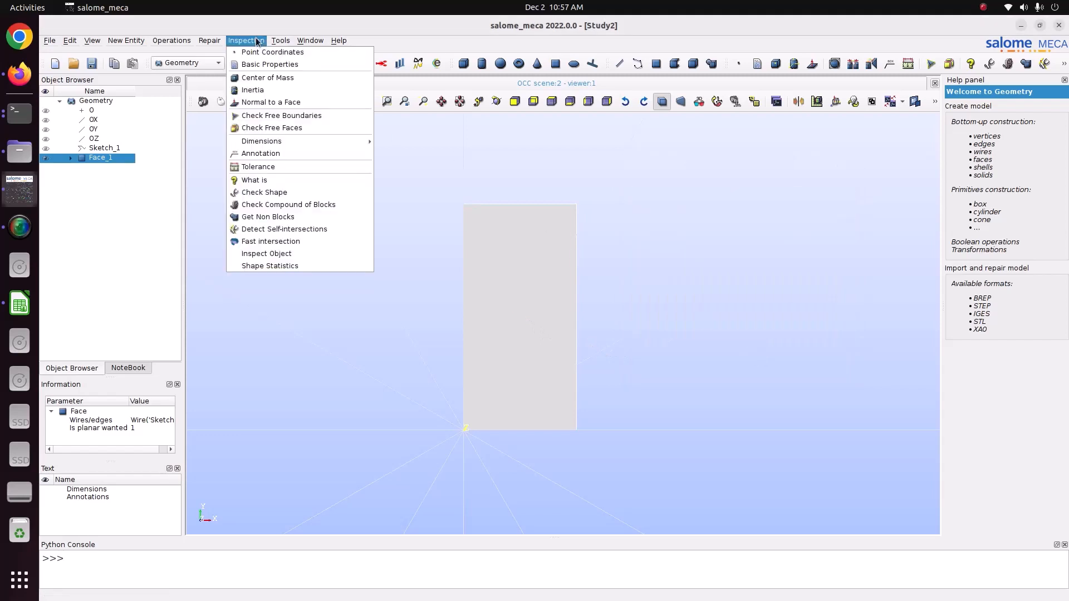
pyautogui.click(268, 91)
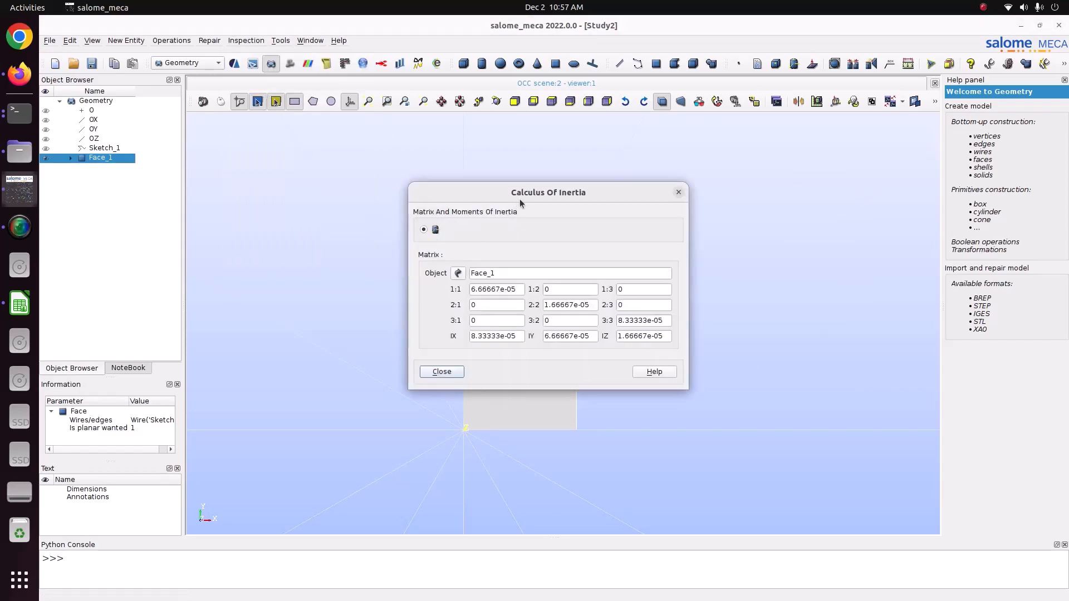
pyautogui.moveTo(519, 199); pyautogui.dragTo(680, 183)
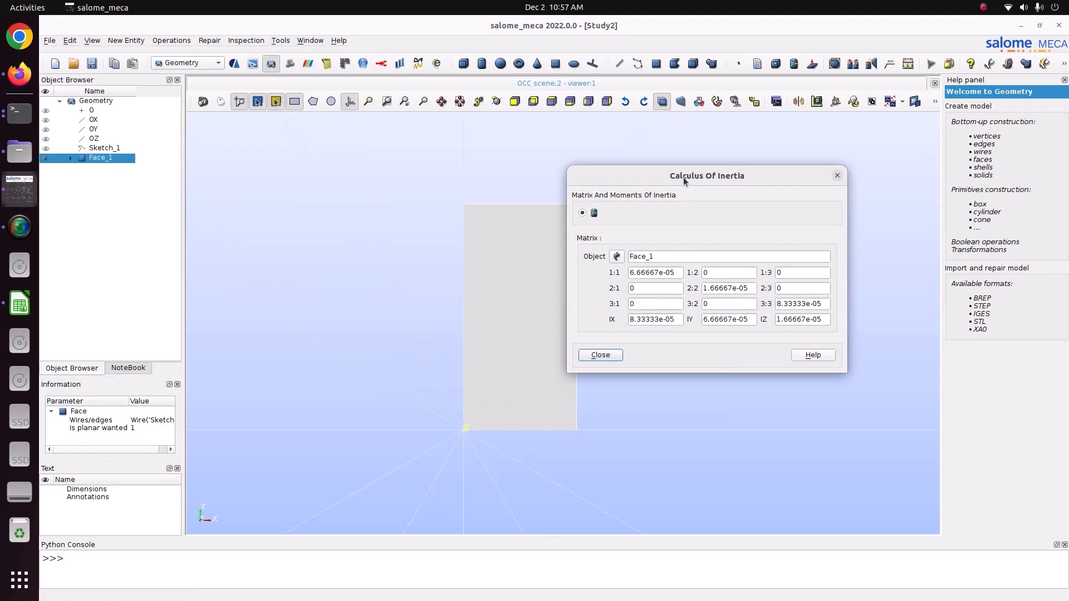
pyautogui.moveTo(685, 179); pyautogui.dragTo(815, 171)
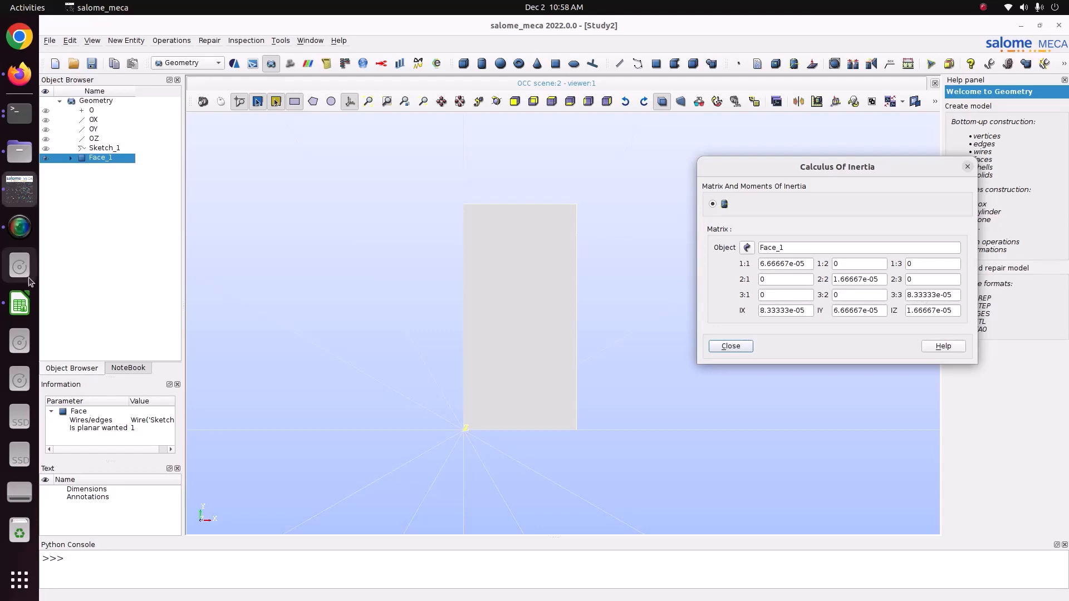
# - Compare the face's inertia matrix with the spreadsheet's Ixx, Iyy and Izz side by side, then close the inertia results
pyautogui.click(29, 305)
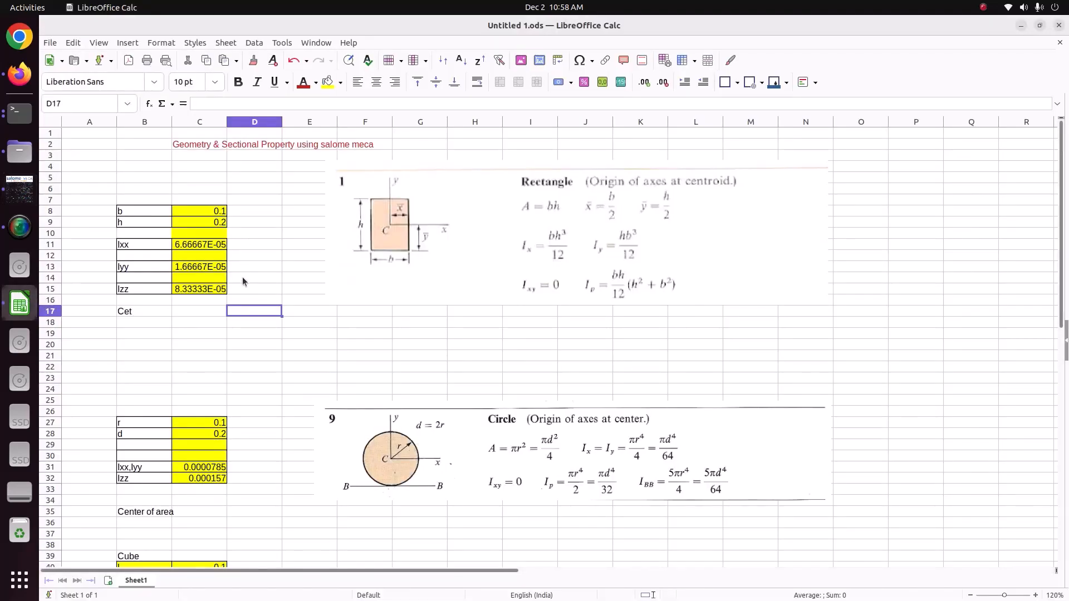
pyautogui.press('super+Left')
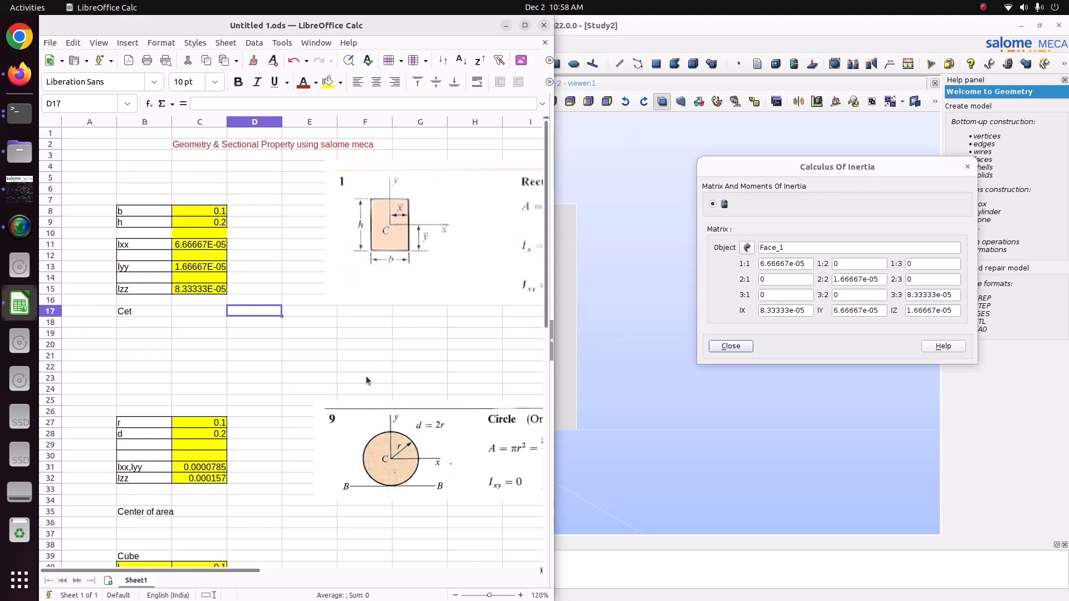
pyautogui.scroll(-1, 366, 381)
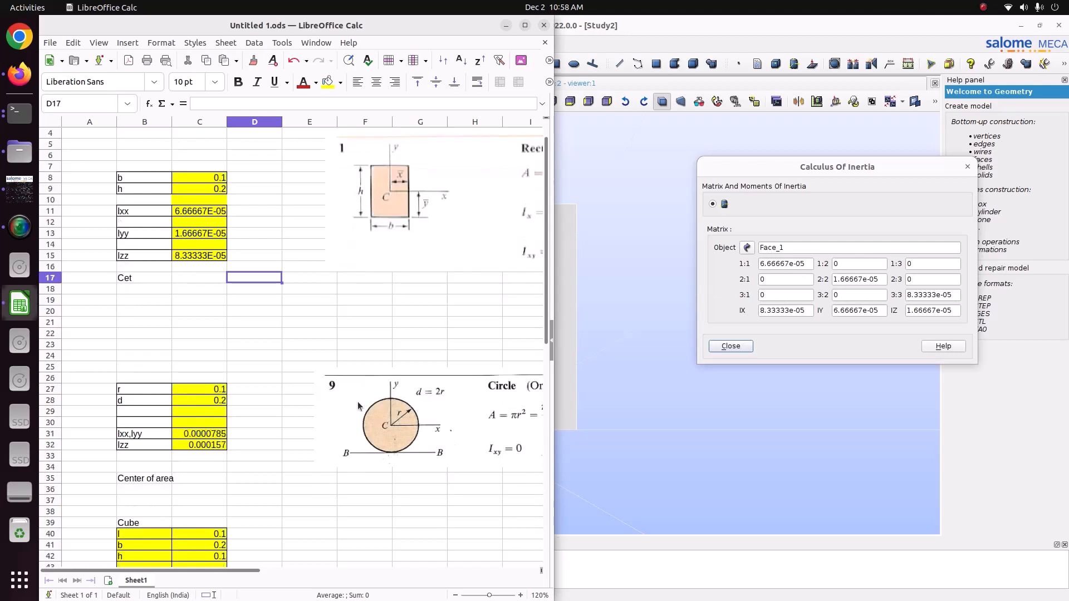
pyautogui.click(965, 169)
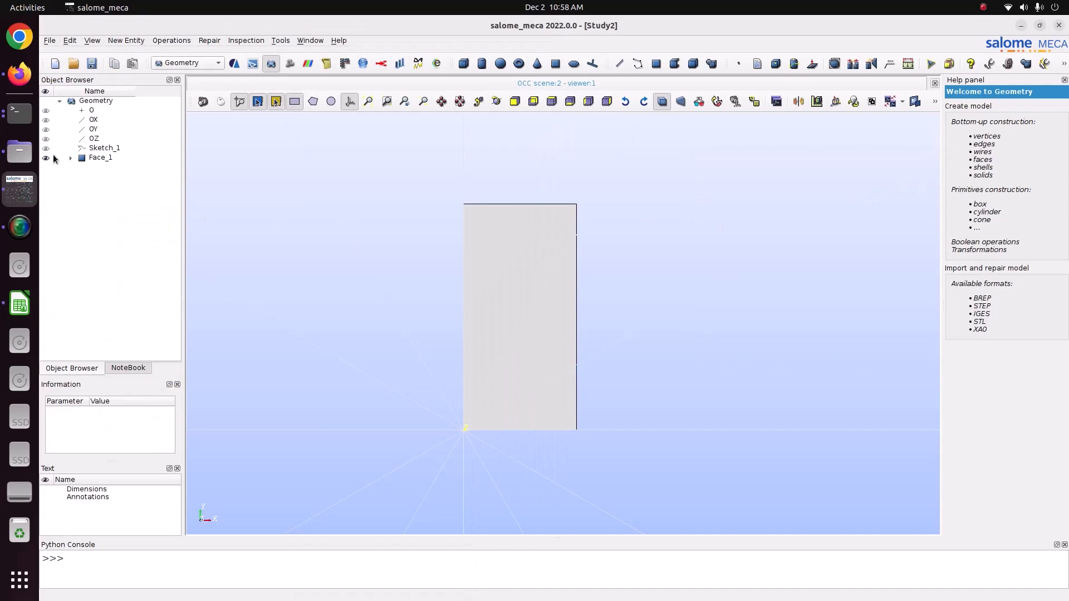
# - Hide Face_1 and create a circle of radius 0.1 centred on O, with OZ as its normal vector
pyautogui.click(48, 158)
pyautogui.click(114, 43)
pyautogui.moveTo(165, 57)
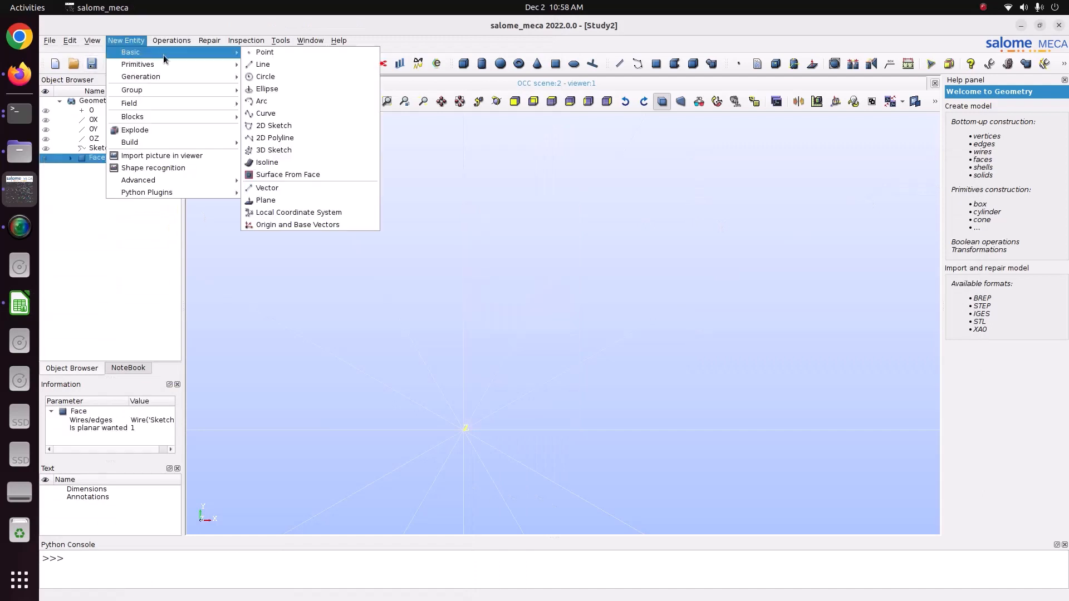
pyautogui.click(262, 77)
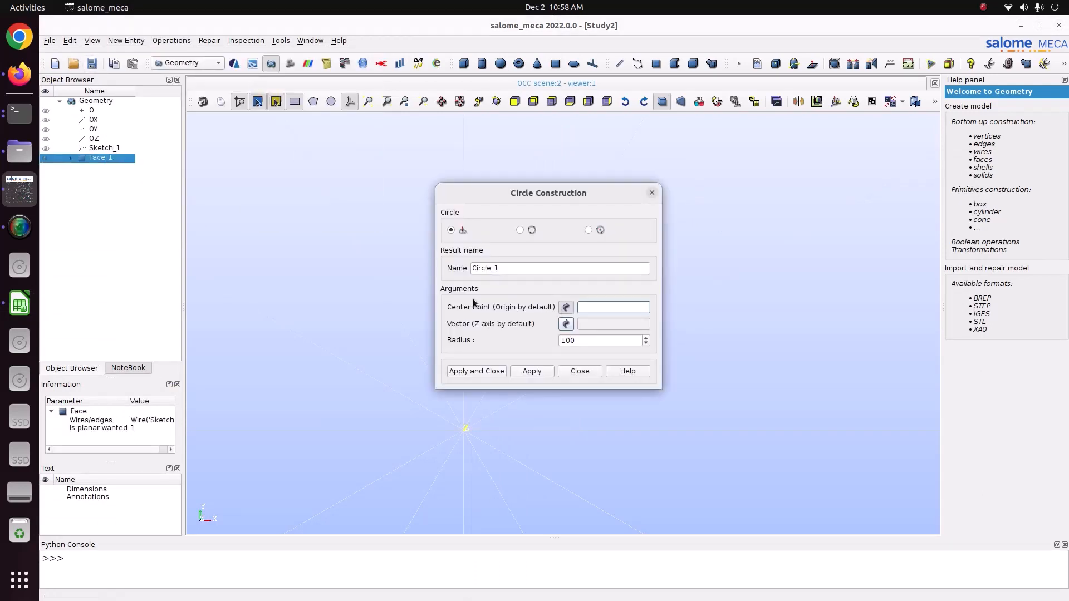
pyautogui.click(92, 110)
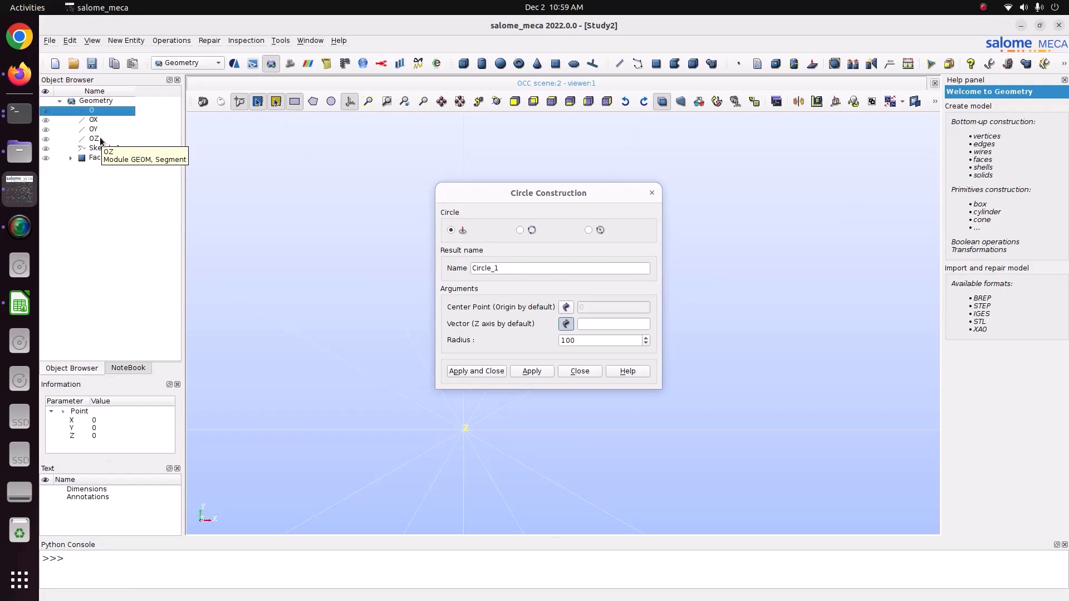
pyautogui.click(94, 138)
pyautogui.doubleClick(597, 338)
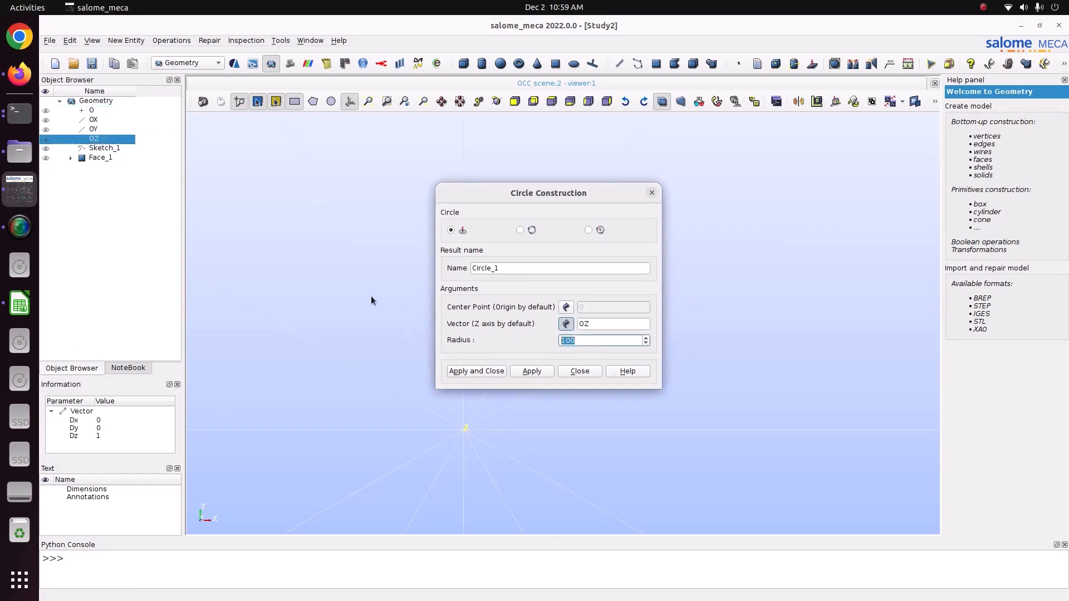
pyautogui.write('0.1')
pyautogui.click(17, 304)
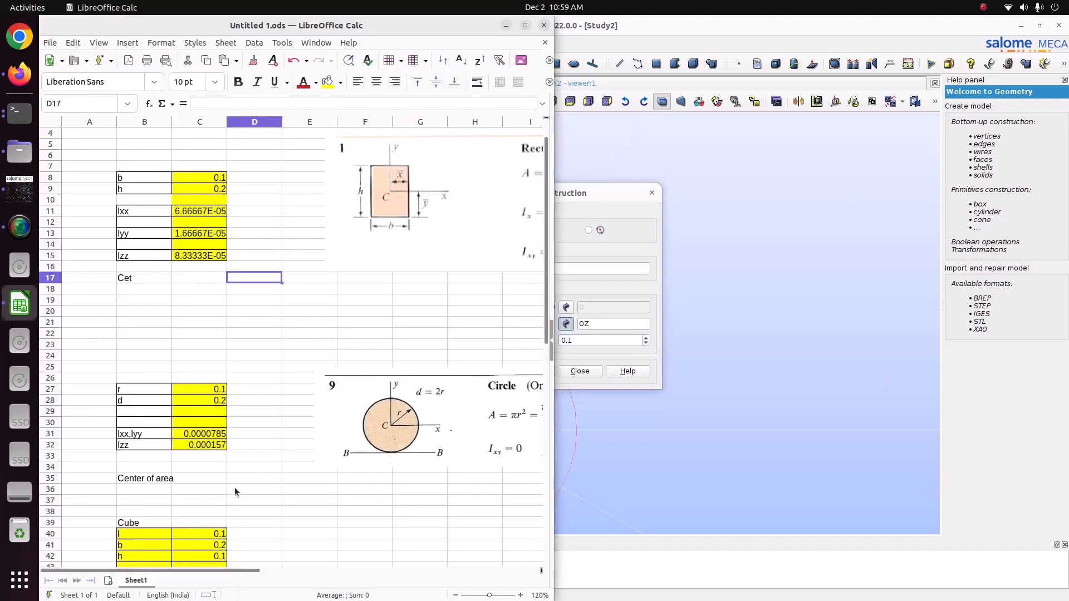
pyautogui.click(609, 283)
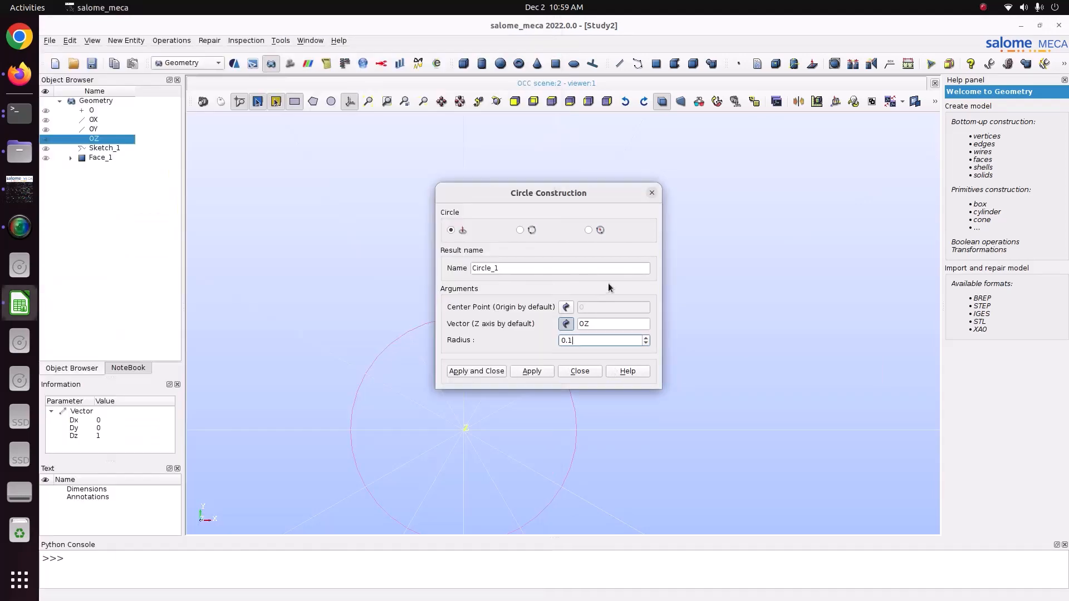
pyautogui.click(483, 370)
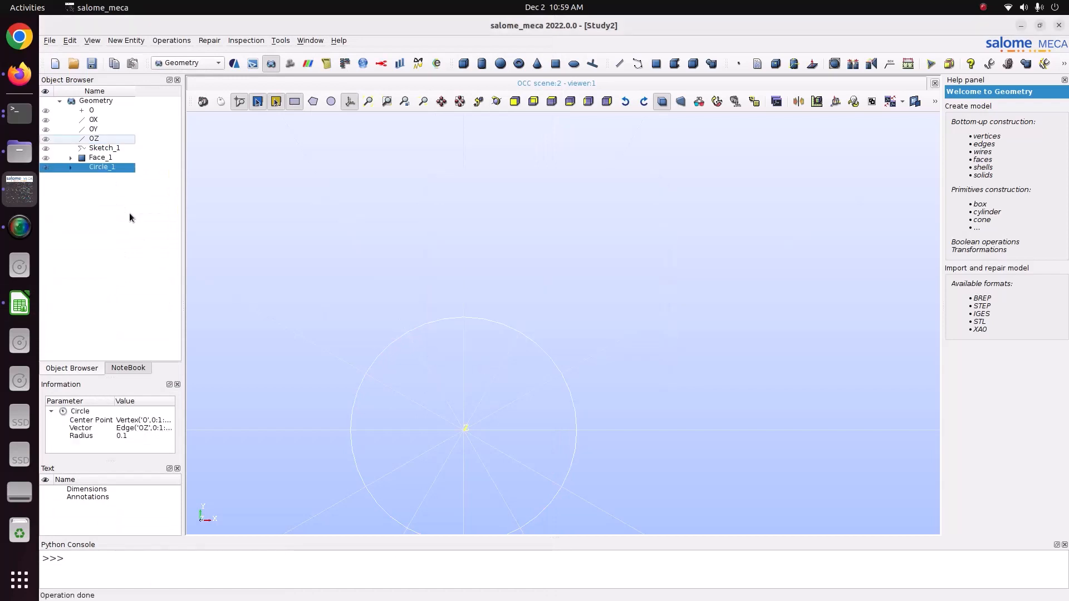
pyautogui.moveTo(145, 142)
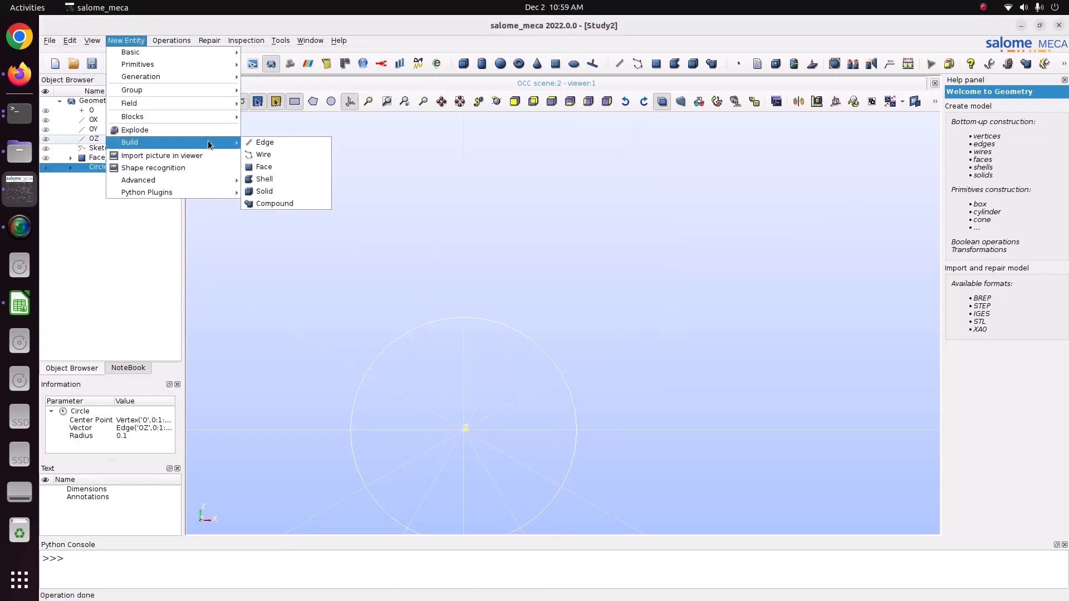
pyautogui.click(260, 176)
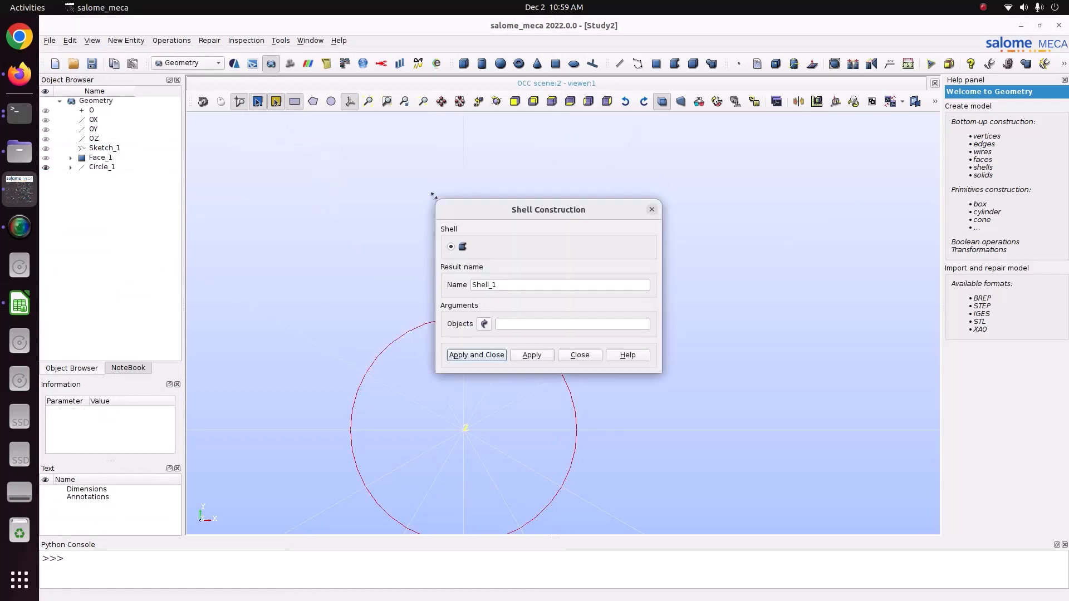
pyautogui.click(651, 210)
# - Build a planar face from Circle_1
pyautogui.click(109, 168)
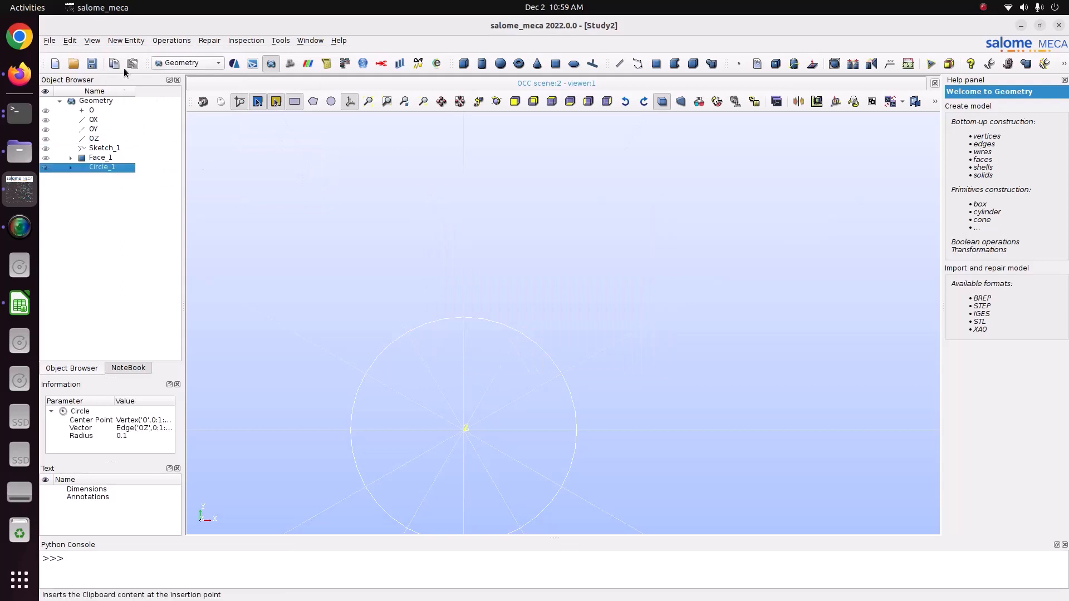
pyautogui.click(126, 40)
pyautogui.moveTo(155, 142)
pyautogui.click(277, 167)
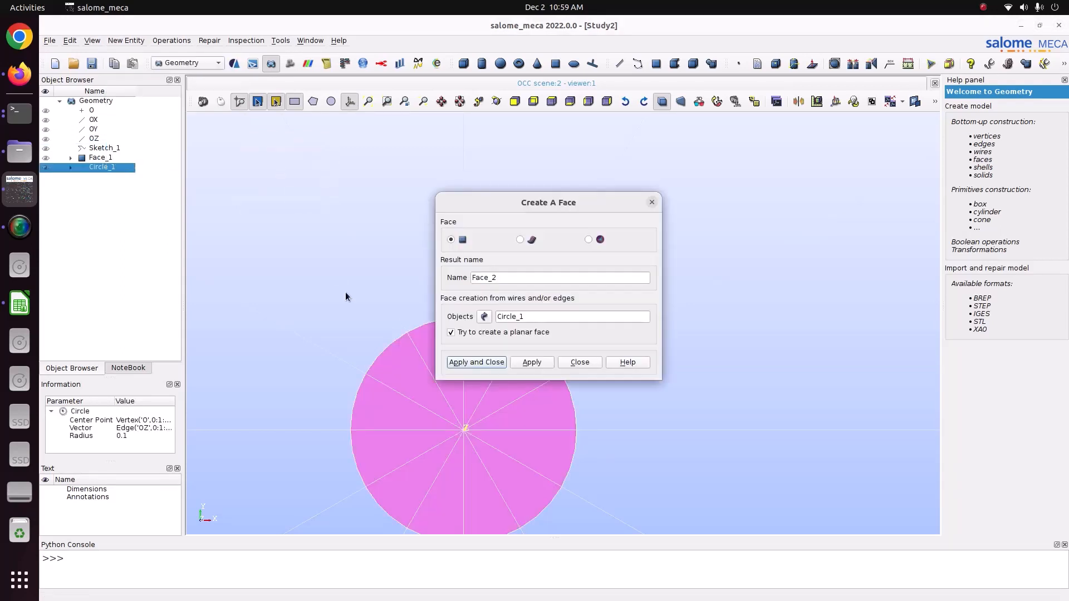
pyautogui.click(490, 363)
pyautogui.scroll(6, 424, 339)
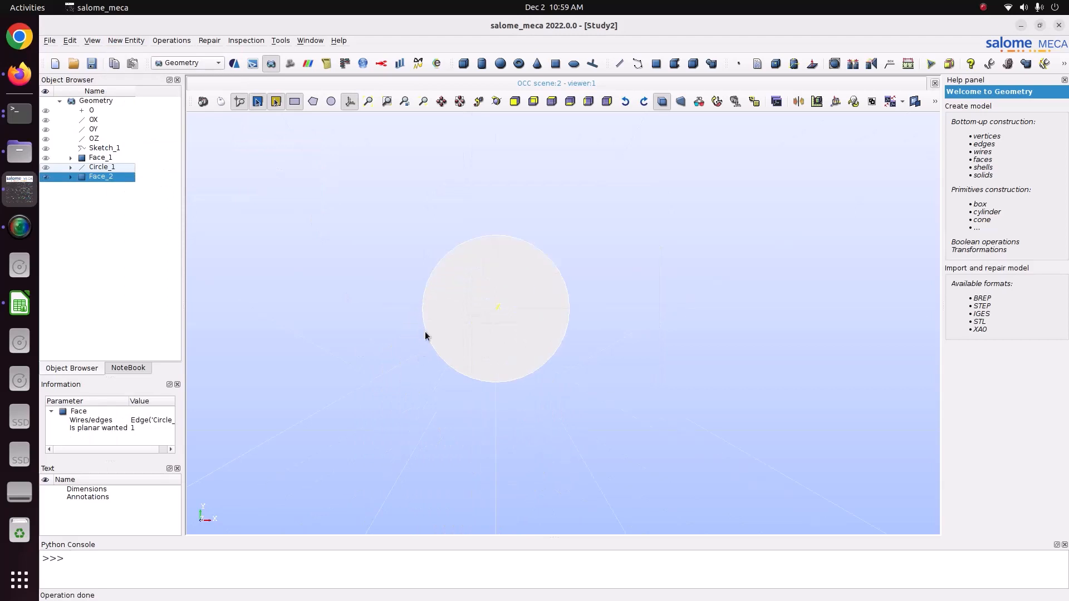
pyautogui.click(63, 195)
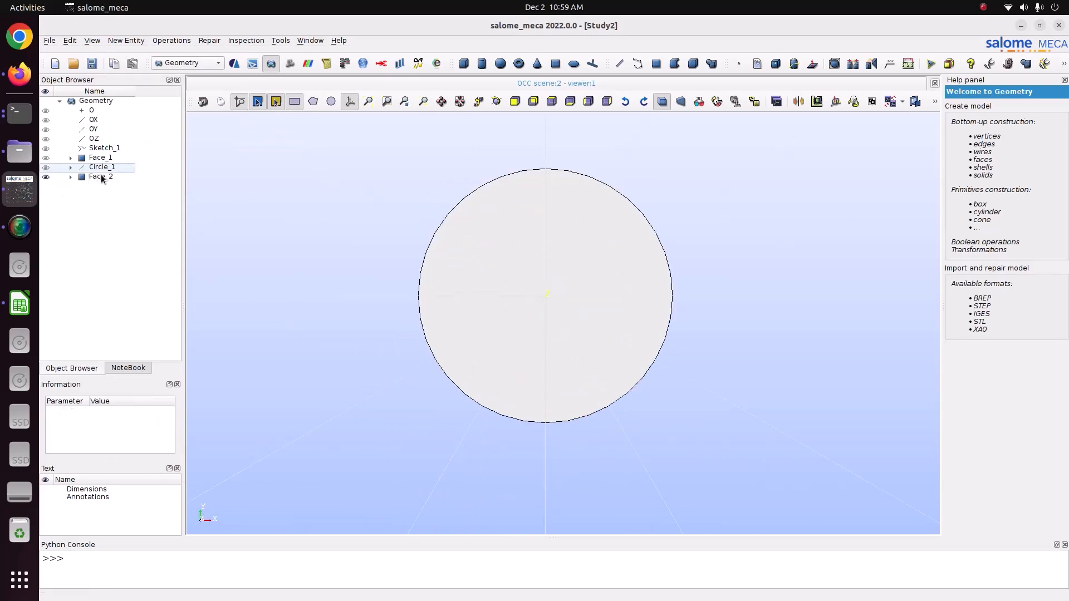
# - Calculate the inertia matrix of Face_2 and move the results aside from the circular face
pyautogui.click(98, 176)
pyautogui.click(257, 42)
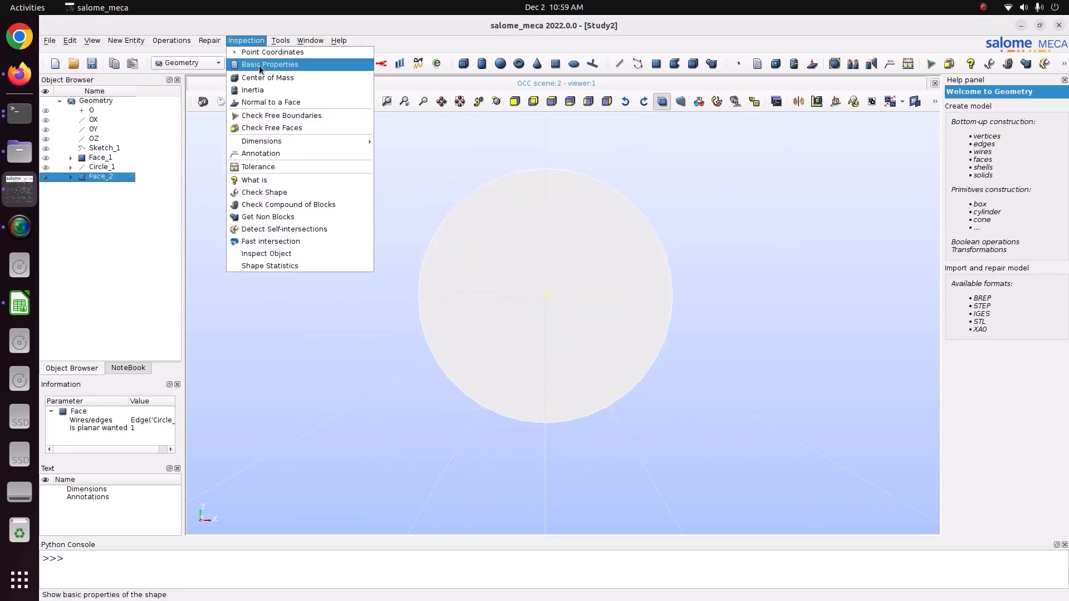
pyautogui.click(252, 89)
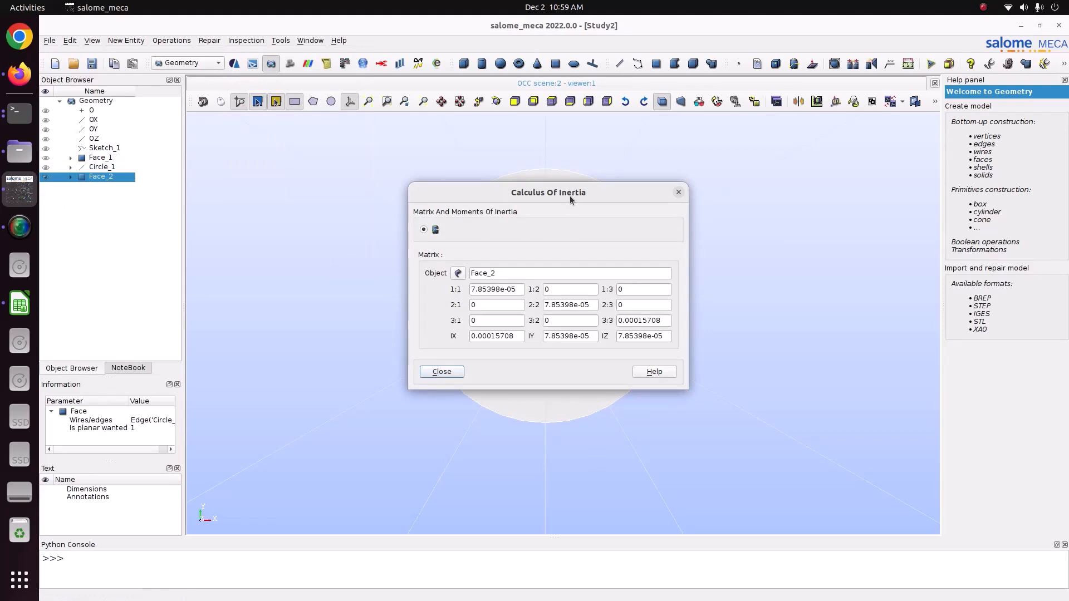
pyautogui.moveTo(568, 197); pyautogui.dragTo(768, 186)
# - Compare Face_2's inertia matrix with the circle's Ixx, Iyy and Izz in the LibreOffice Calc spreadsheet, then close the inertia results
pyautogui.click(20, 305)
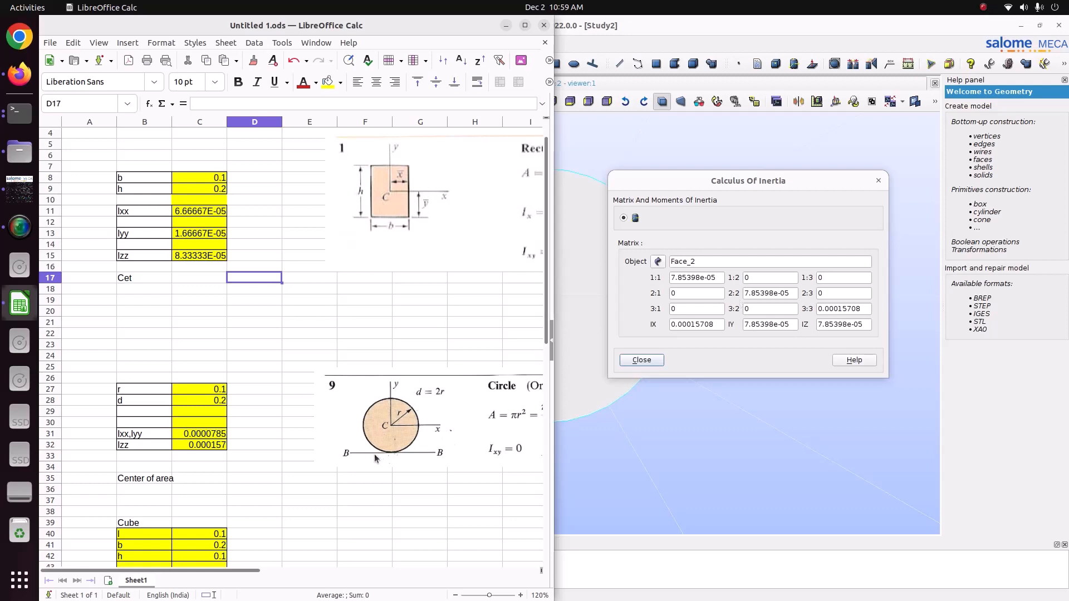
pyautogui.click(767, 195)
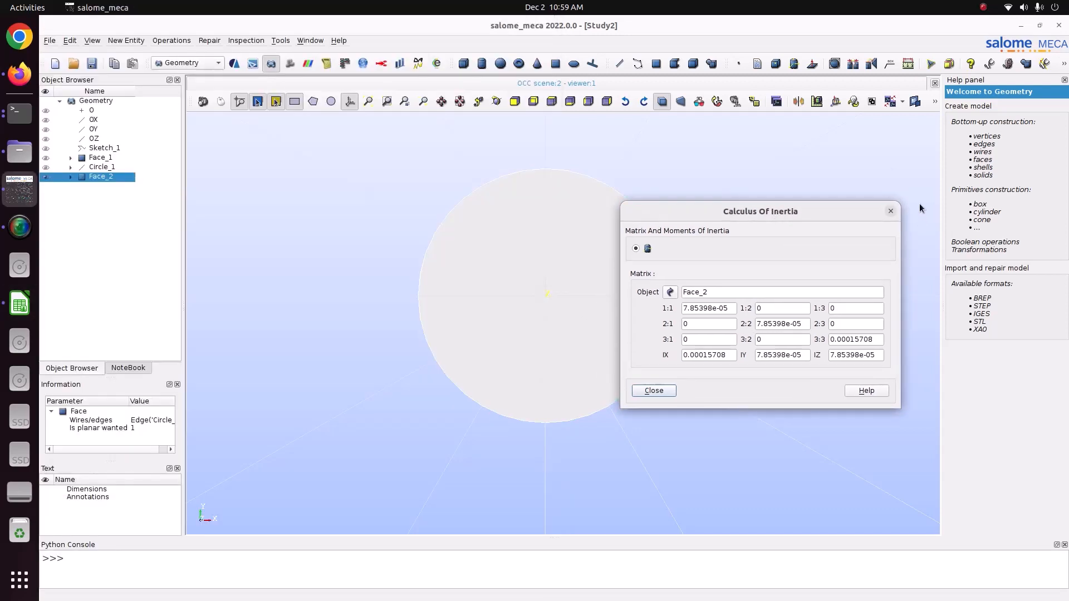
pyautogui.click(892, 210)
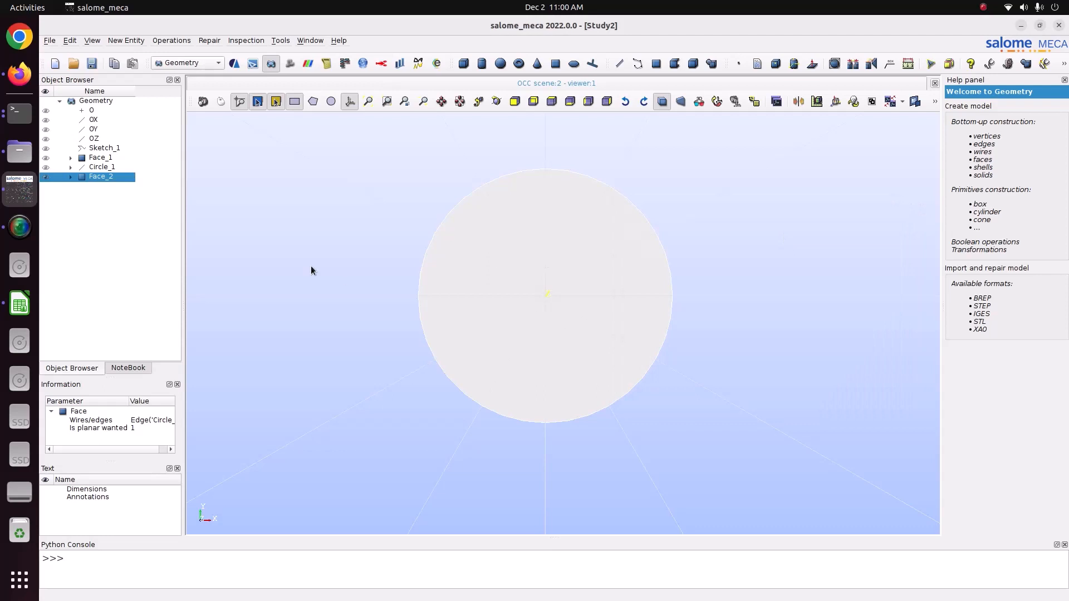
# - Hide the circular Face_2 and display the rectangular Face_1 again
pyautogui.click(46, 177)
pyautogui.click(47, 159)
pyautogui.scroll(5, 491, 356)
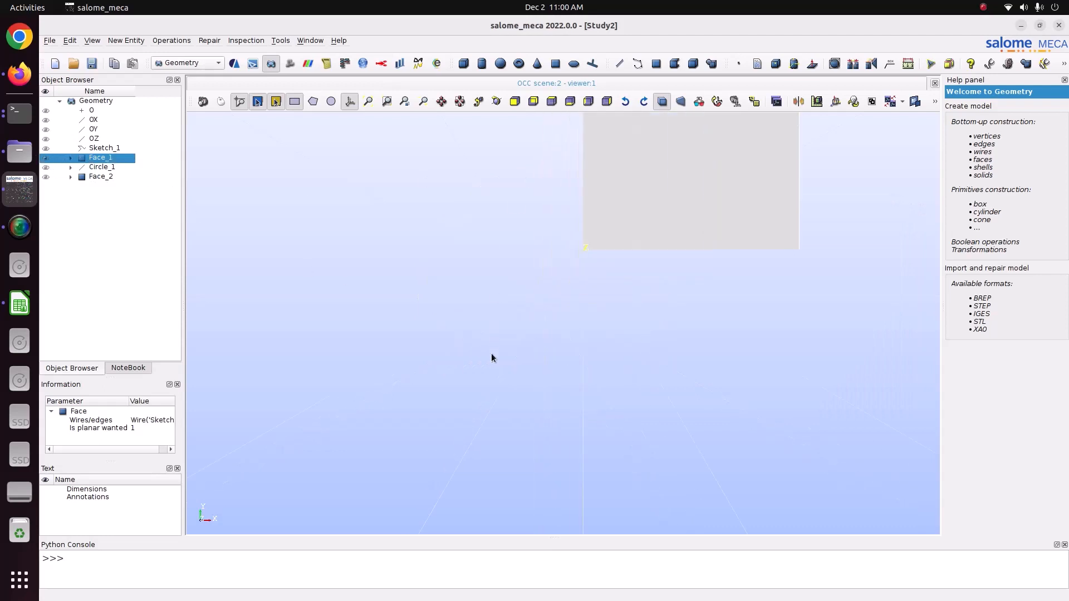
pyautogui.scroll(-8, 490, 357)
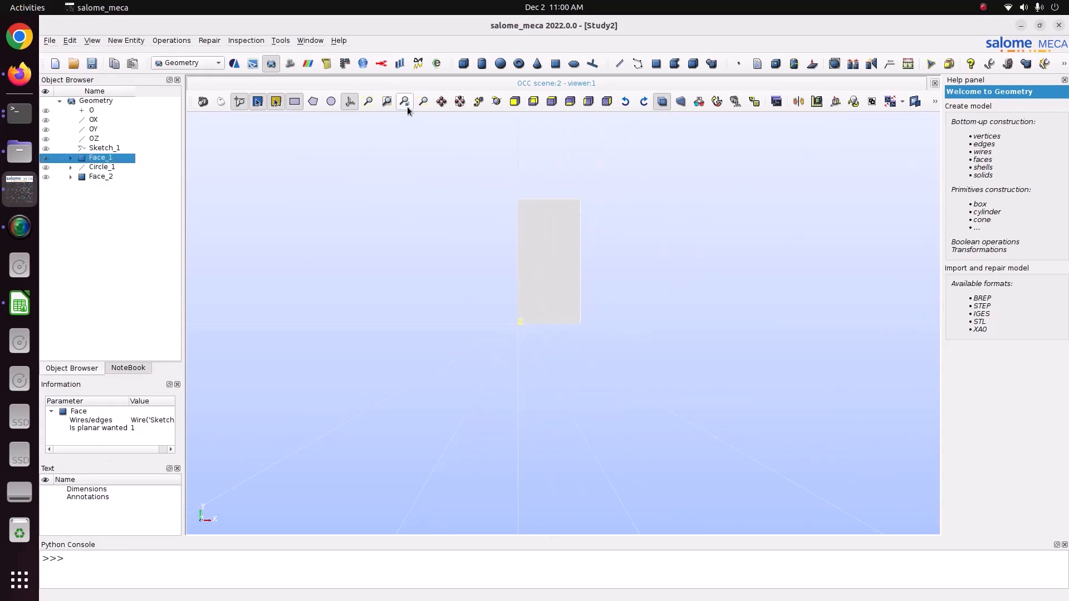
pyautogui.click(497, 100)
pyautogui.moveTo(510, 131); pyautogui.dragTo(387, 242)
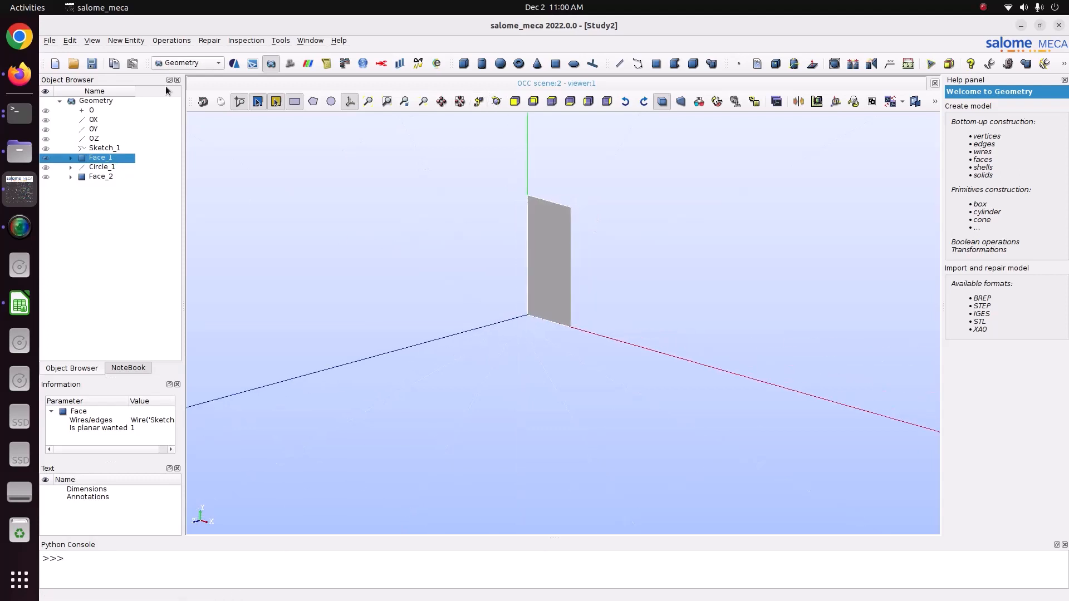
# - Extrude Face_1 along the OZ vector with a height of 0.2
pyautogui.click(136, 41)
pyautogui.moveTo(144, 72)
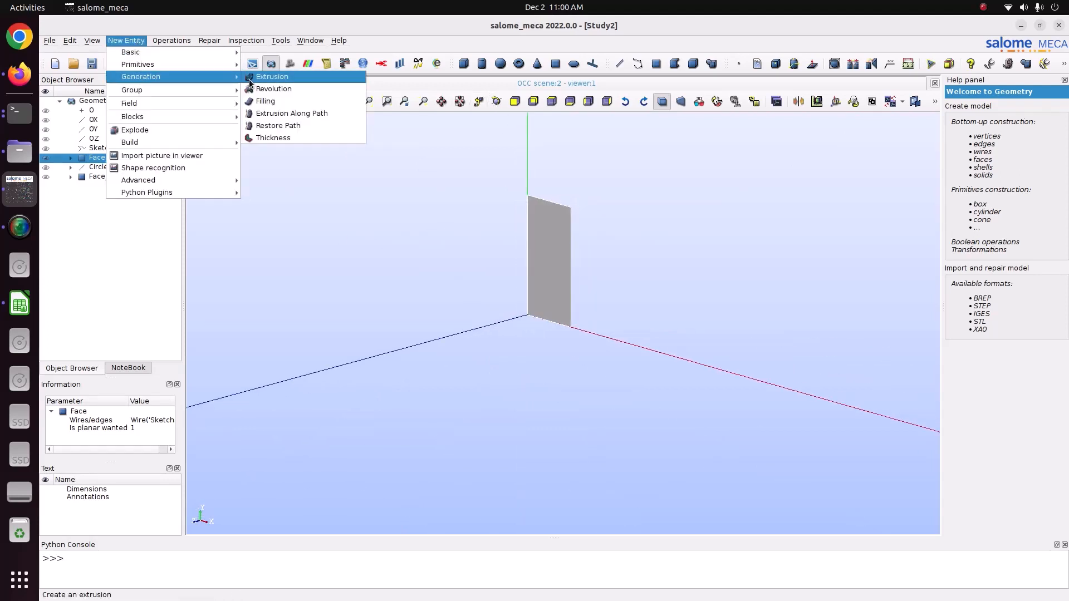
pyautogui.click(249, 79)
pyautogui.click(486, 264)
pyautogui.click(107, 139)
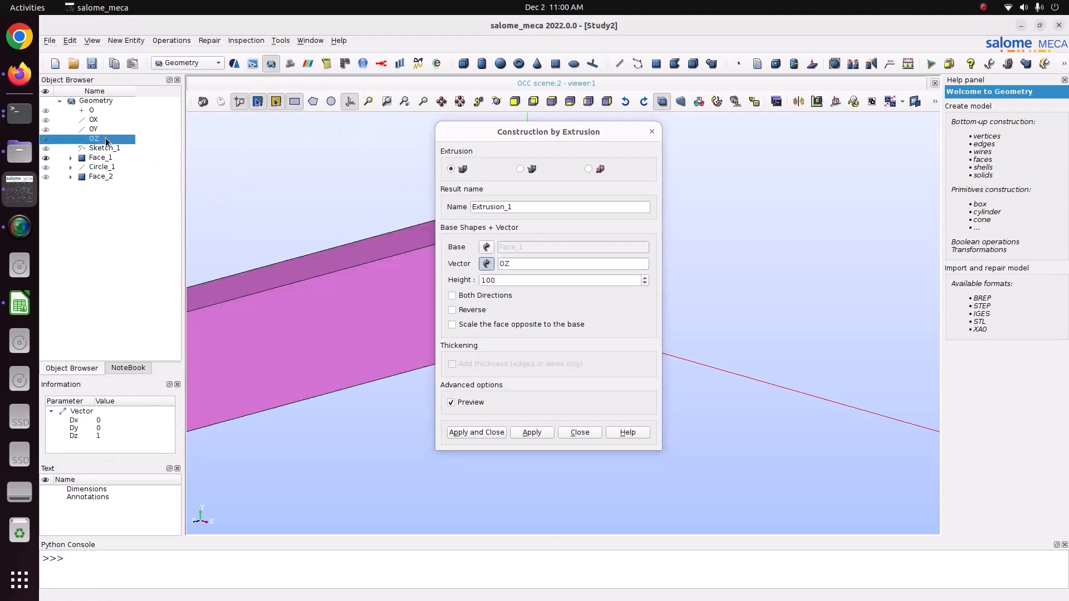
pyautogui.moveTo(519, 139); pyautogui.dragTo(415, 145)
pyautogui.press('Tab')
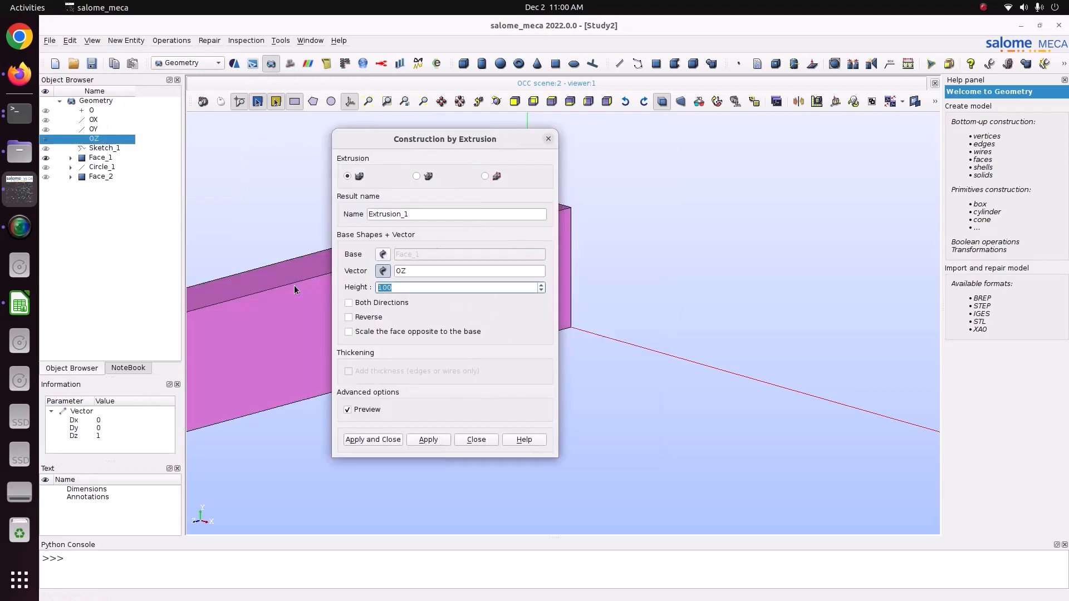
pyautogui.write('0.2')
pyautogui.moveTo(449, 140); pyautogui.dragTo(322, 130)
pyautogui.click(254, 429)
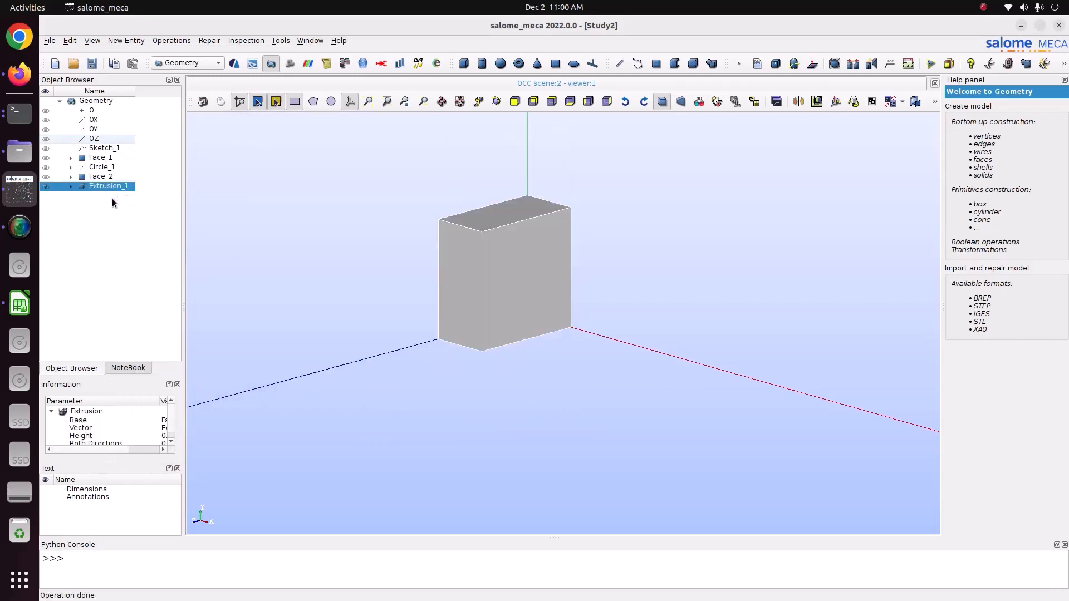
# - Inspect the basic properties of Extrusion_1, focusing on its surface area and volume
pyautogui.click(236, 44)
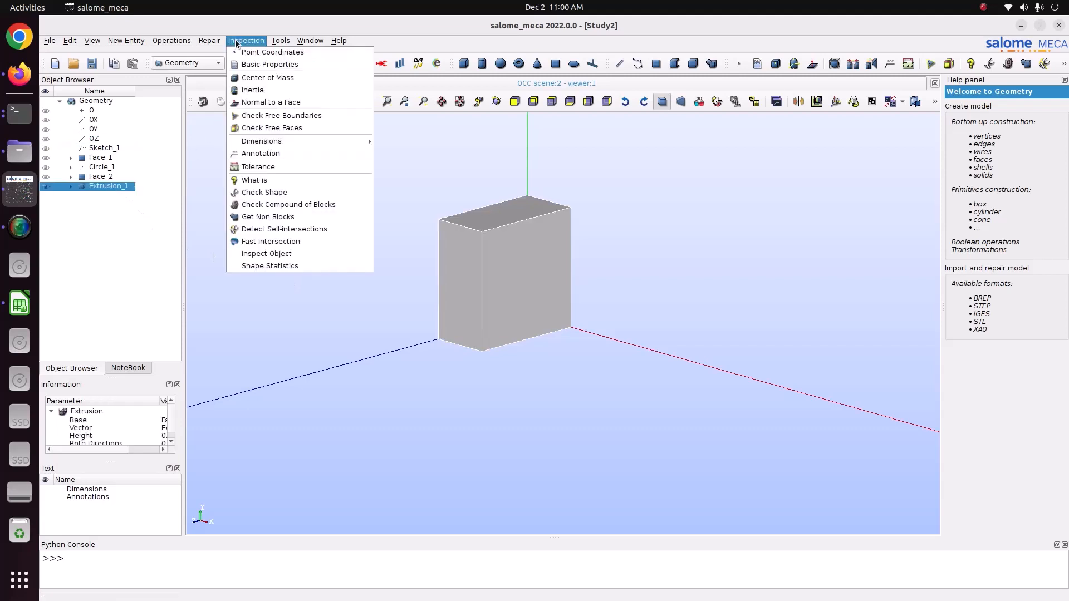
pyautogui.click(258, 66)
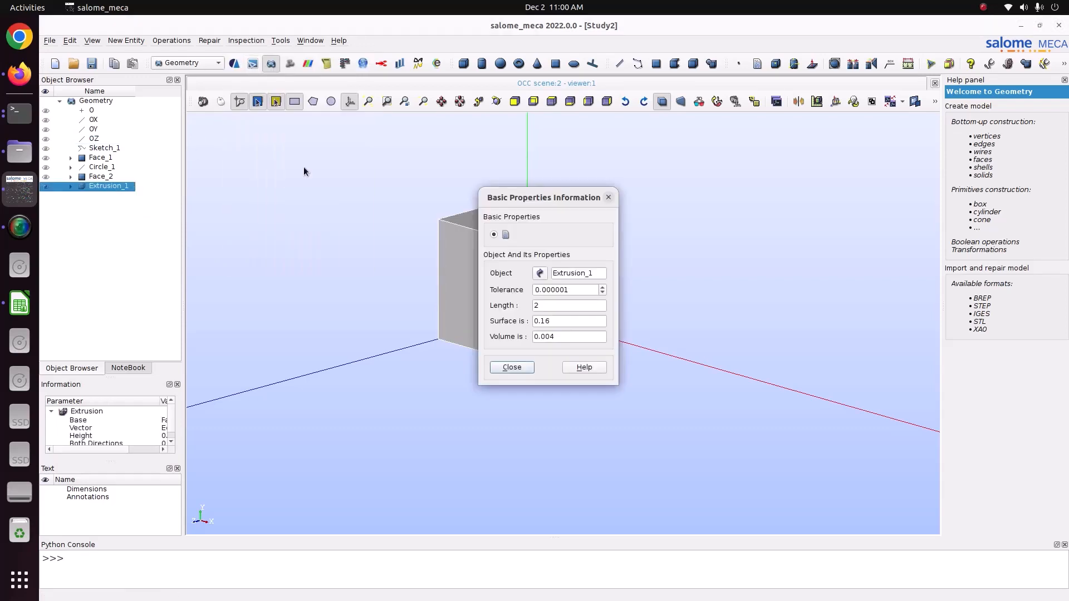
pyautogui.moveTo(544, 201); pyautogui.dragTo(683, 154)
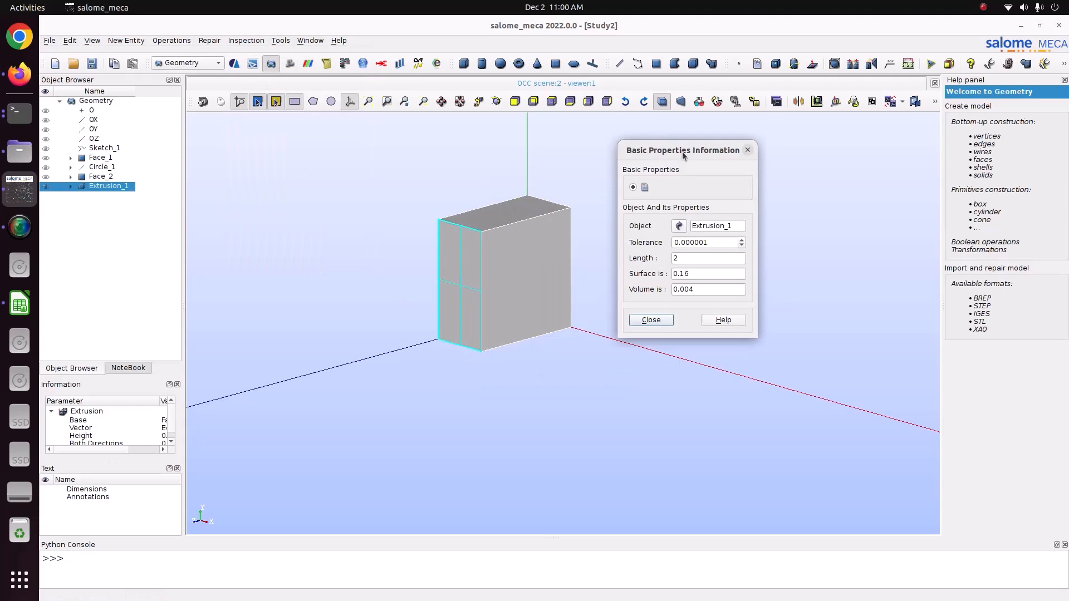
pyautogui.doubleClick(697, 274)
pyautogui.doubleClick(672, 289)
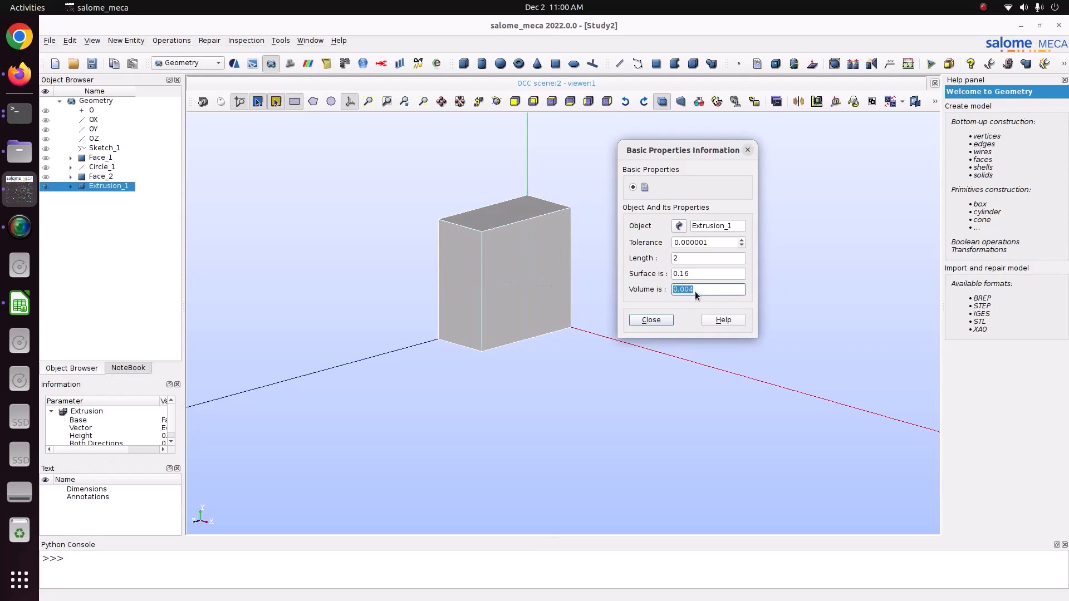
pyautogui.click(650, 320)
# - Inspect the inertia matrix of Extrusion_1, then close the results
pyautogui.click(236, 42)
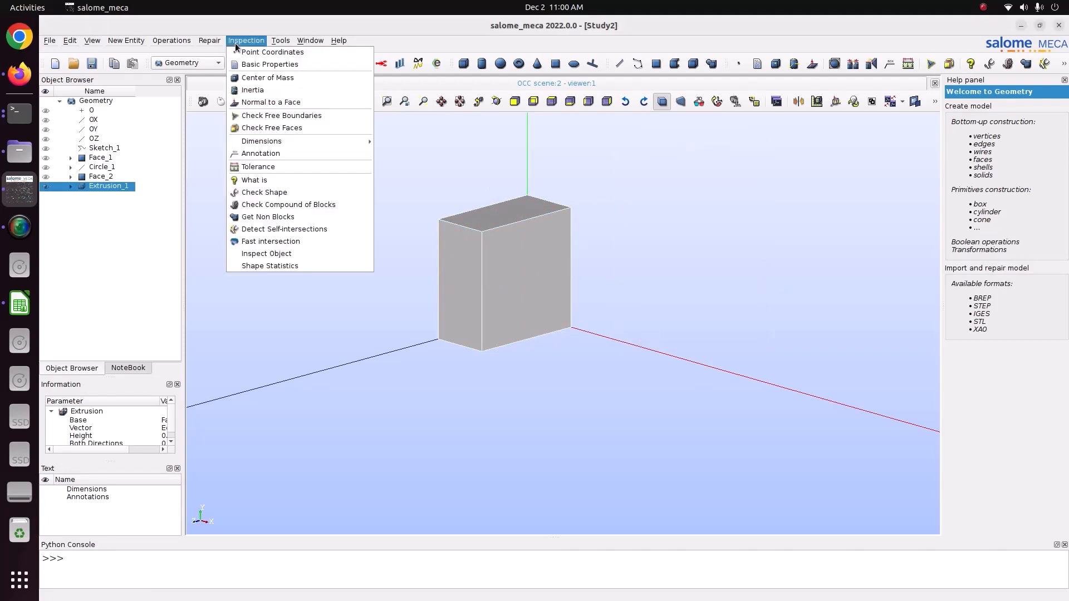
pyautogui.click(252, 90)
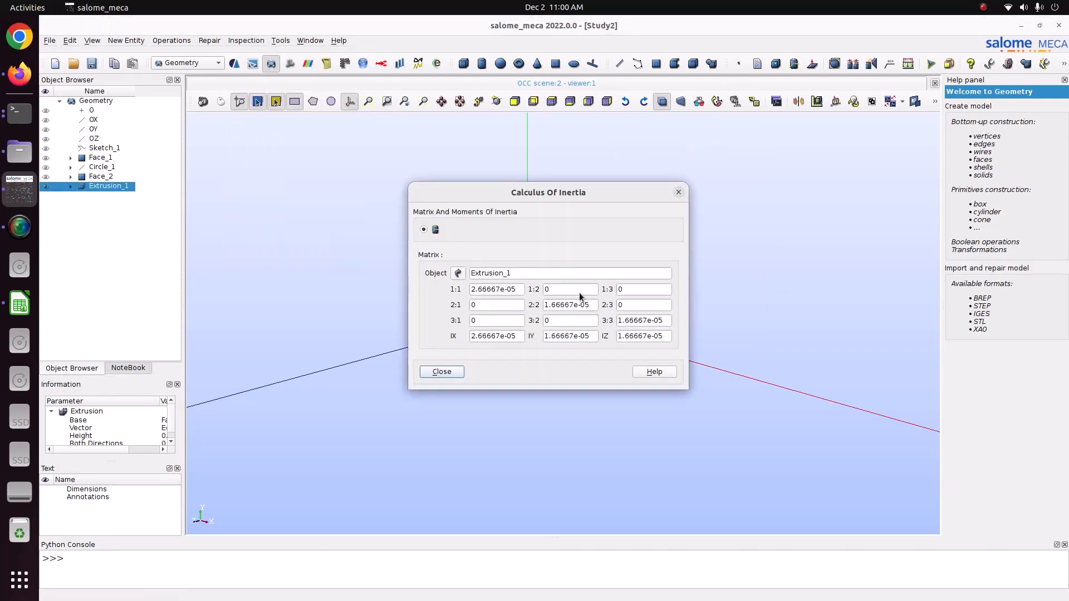
pyautogui.moveTo(560, 192); pyautogui.dragTo(715, 149)
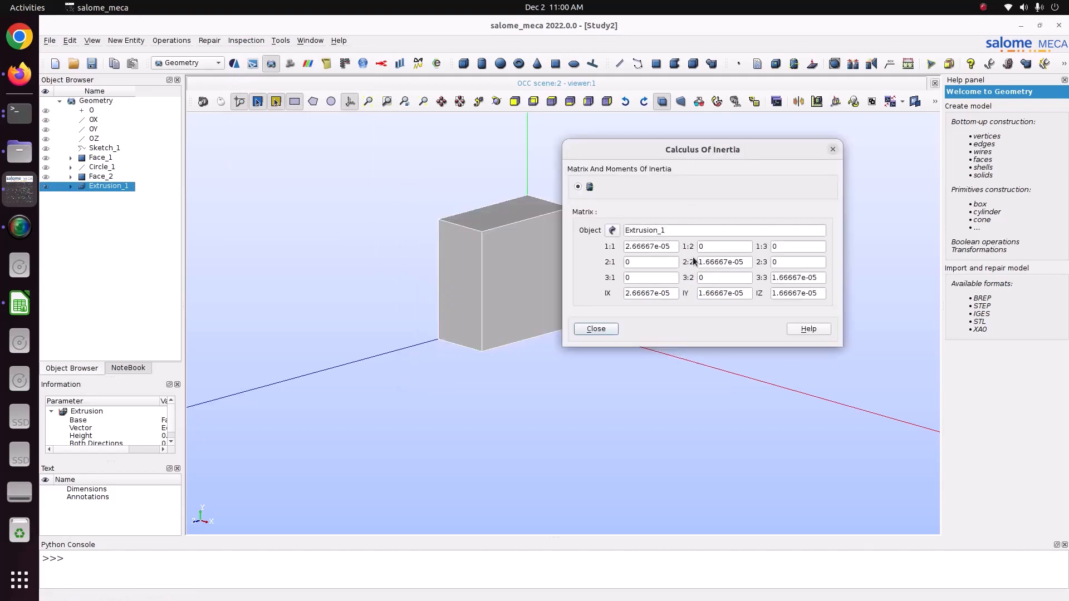
pyautogui.click(832, 150)
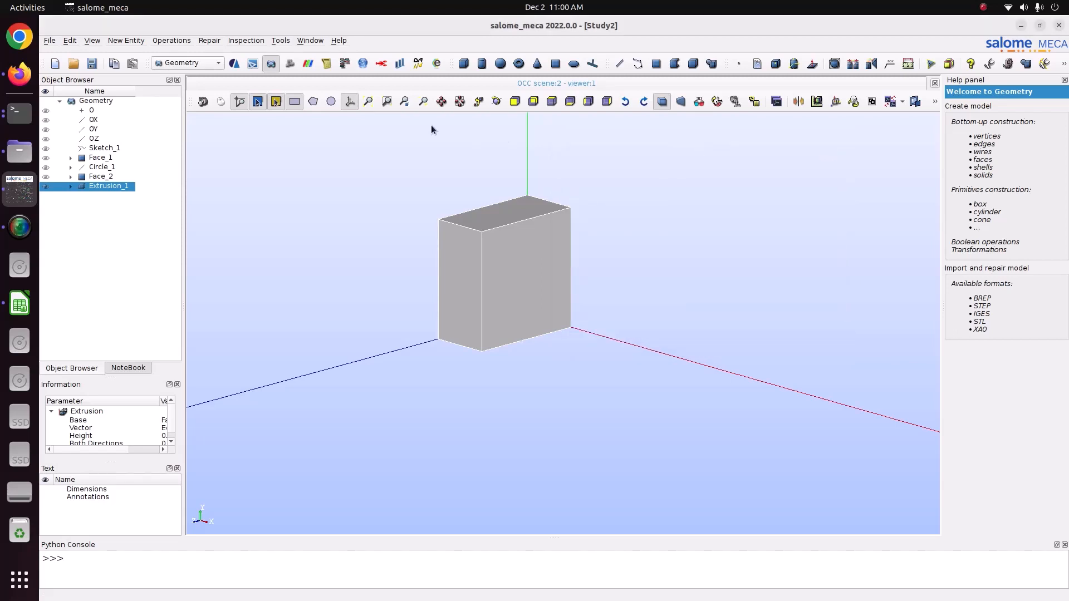
# - Check the centre of mass coordinates of the shaded Extrusion_1 without creating a point
pyautogui.click(241, 40)
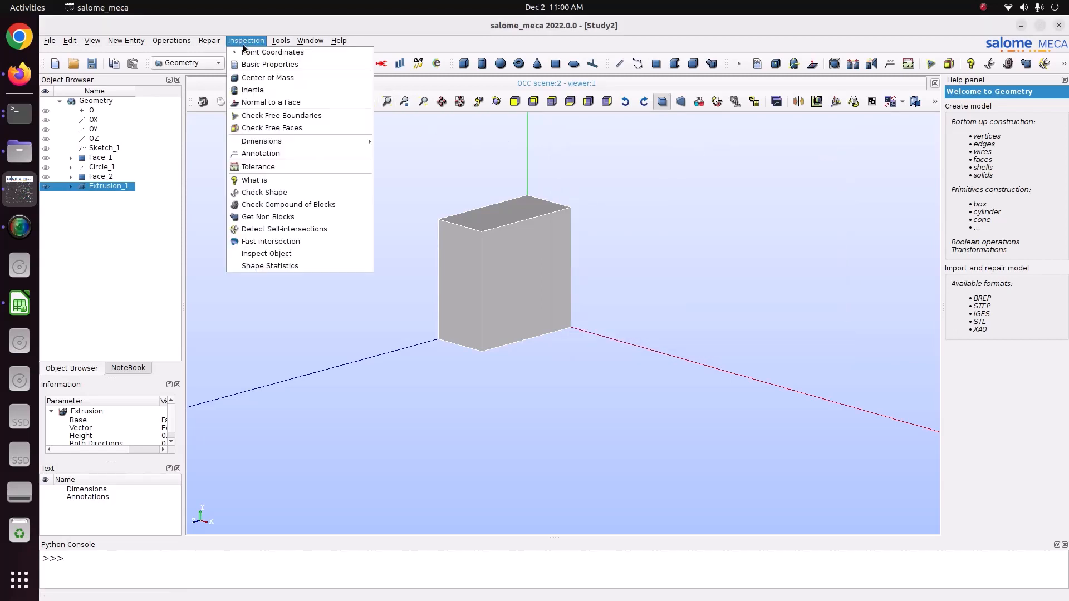
pyautogui.click(257, 77)
pyautogui.moveTo(554, 195); pyautogui.dragTo(708, 189)
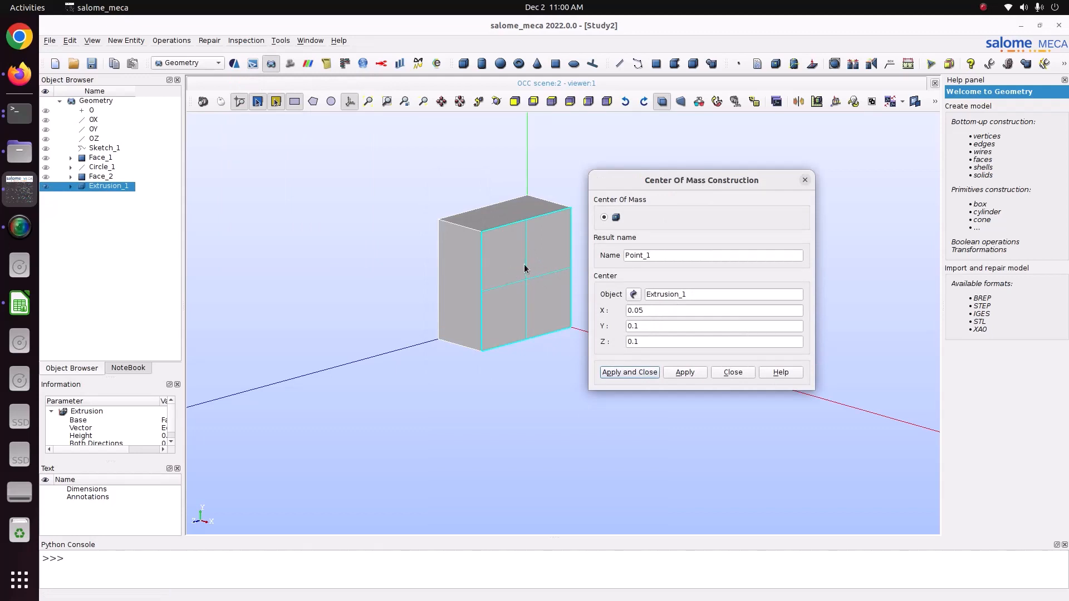
pyautogui.click(804, 180)
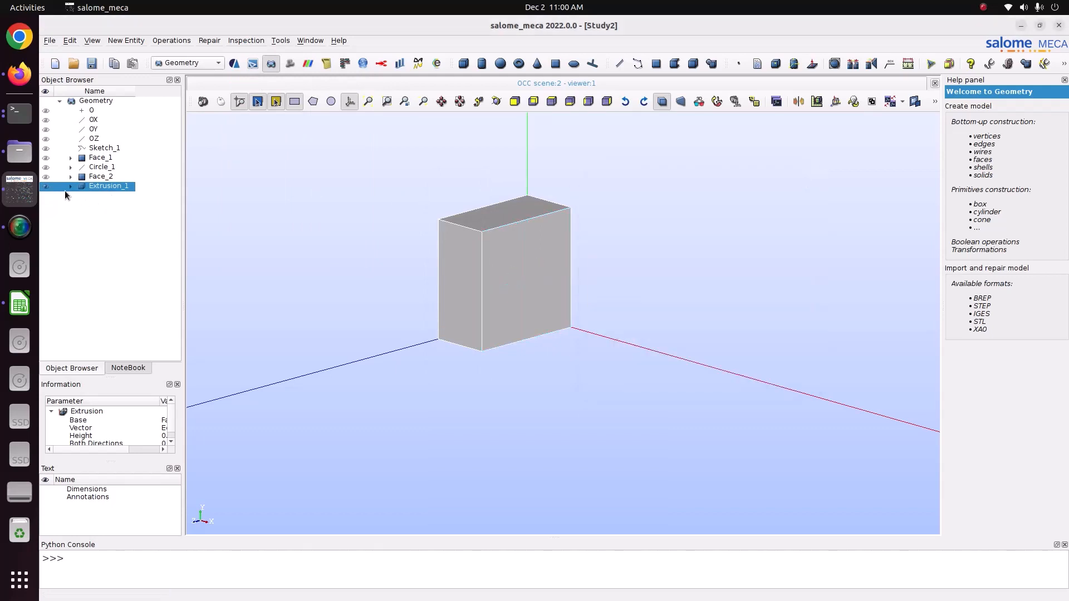
# - Switch the display mode of Extrusion_1 to Wireframe
pyautogui.rightClick(94, 184)
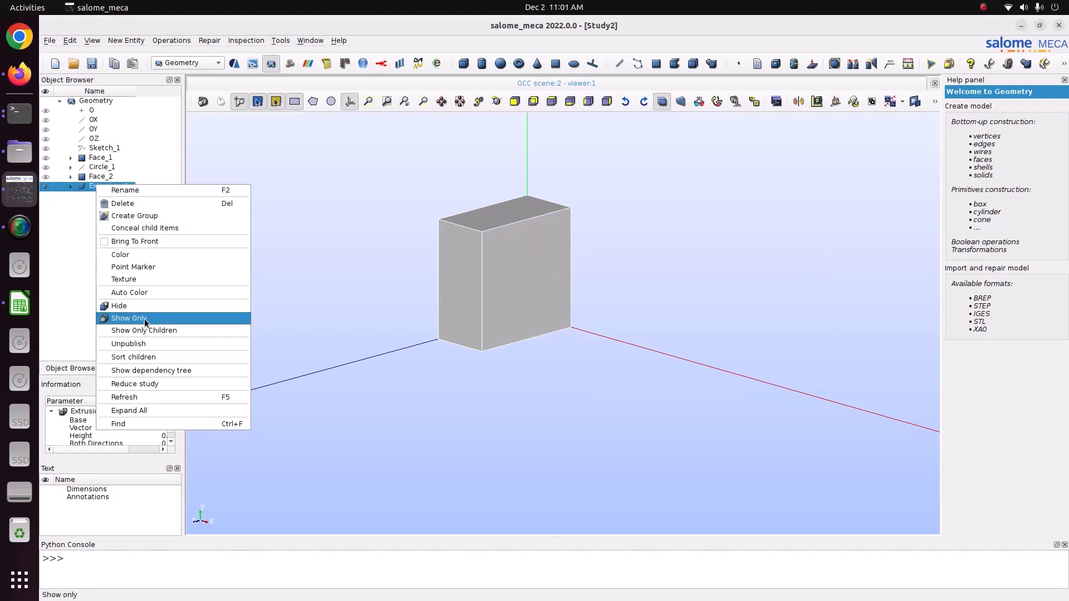
pyautogui.rightClick(426, 199)
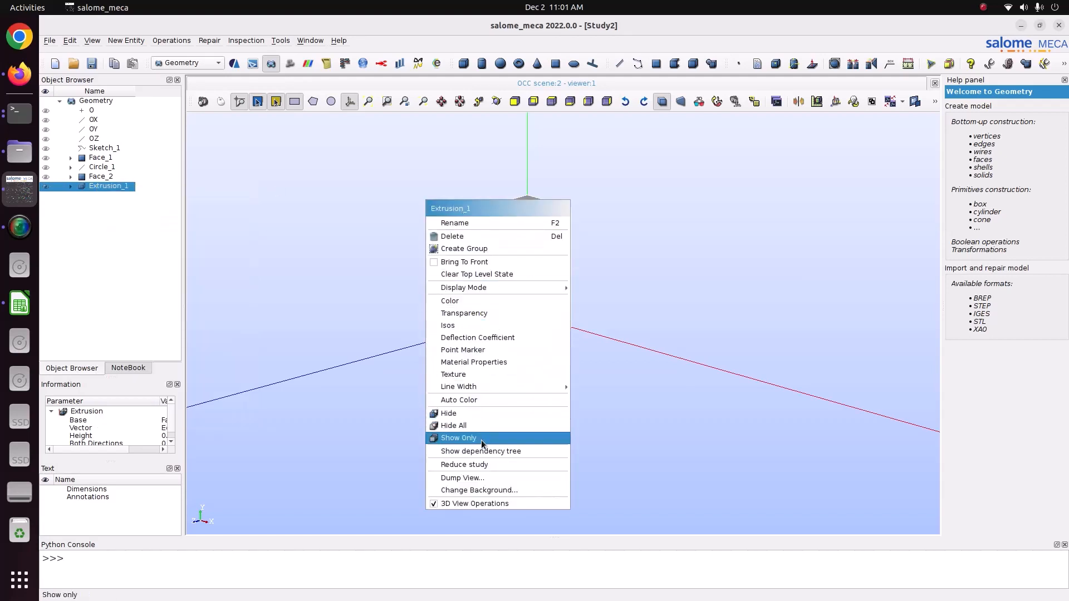
pyautogui.moveTo(498, 388)
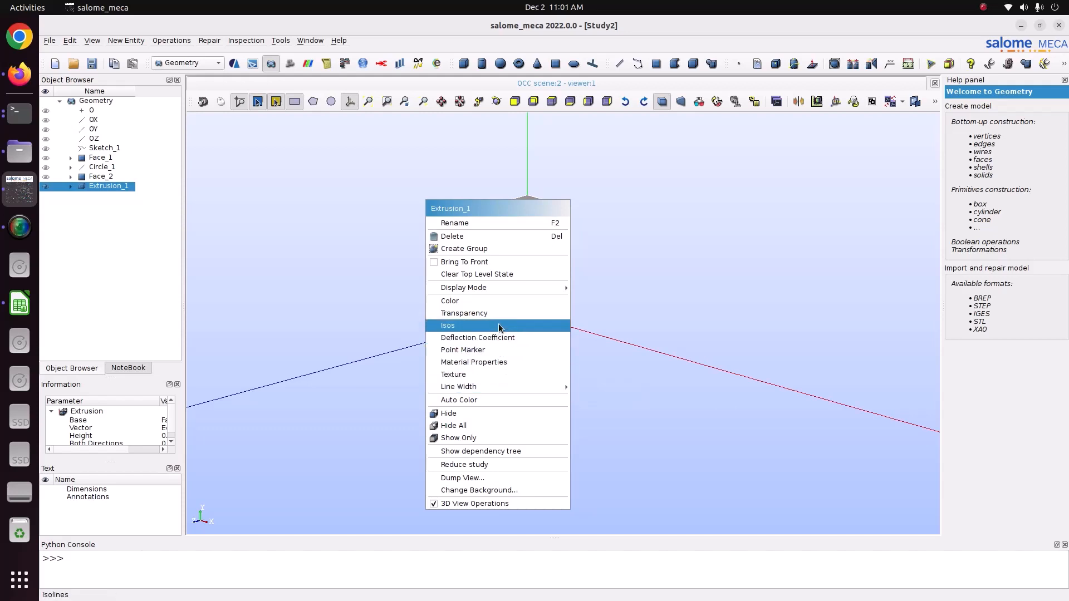
pyautogui.moveTo(499, 286)
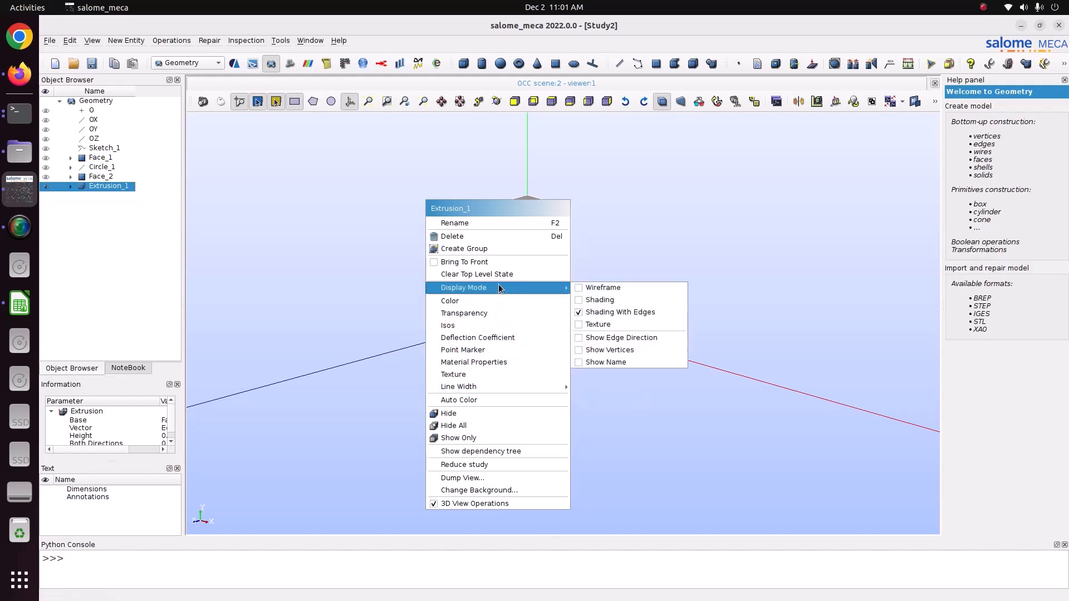
pyautogui.click(607, 289)
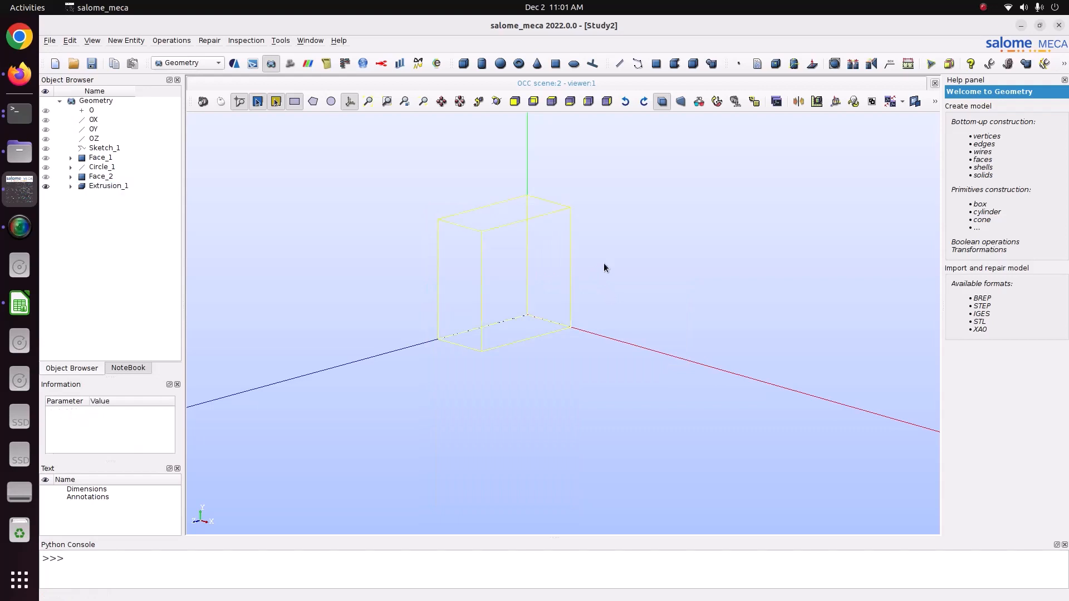
# - Examine the centre of mass marker inside the wireframe Extrusion_1, then close the dialog without creating a point
pyautogui.click(111, 187)
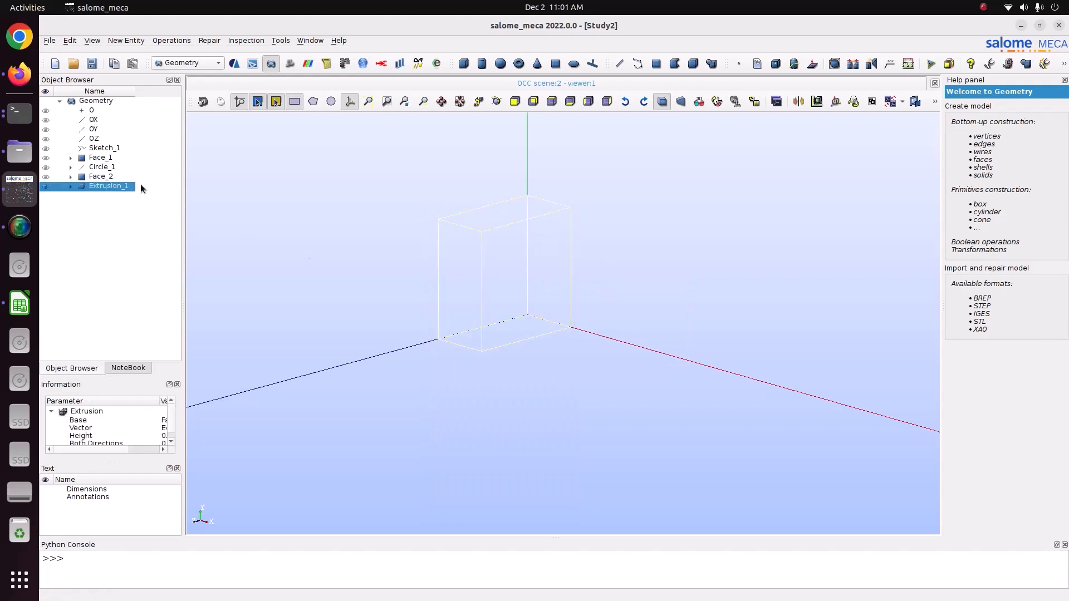
pyautogui.click(245, 42)
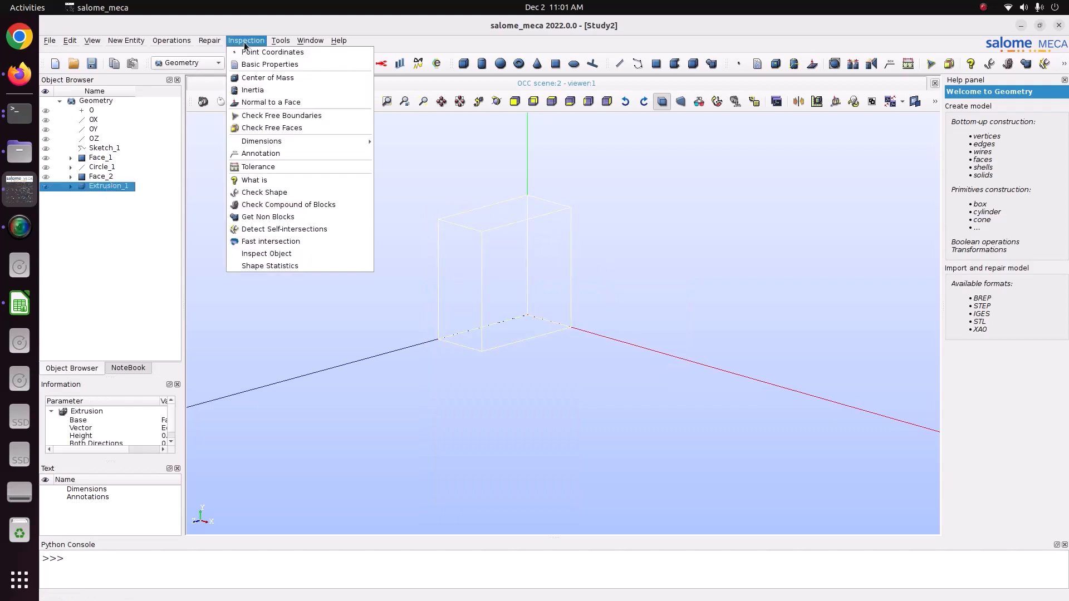
pyautogui.click(269, 78)
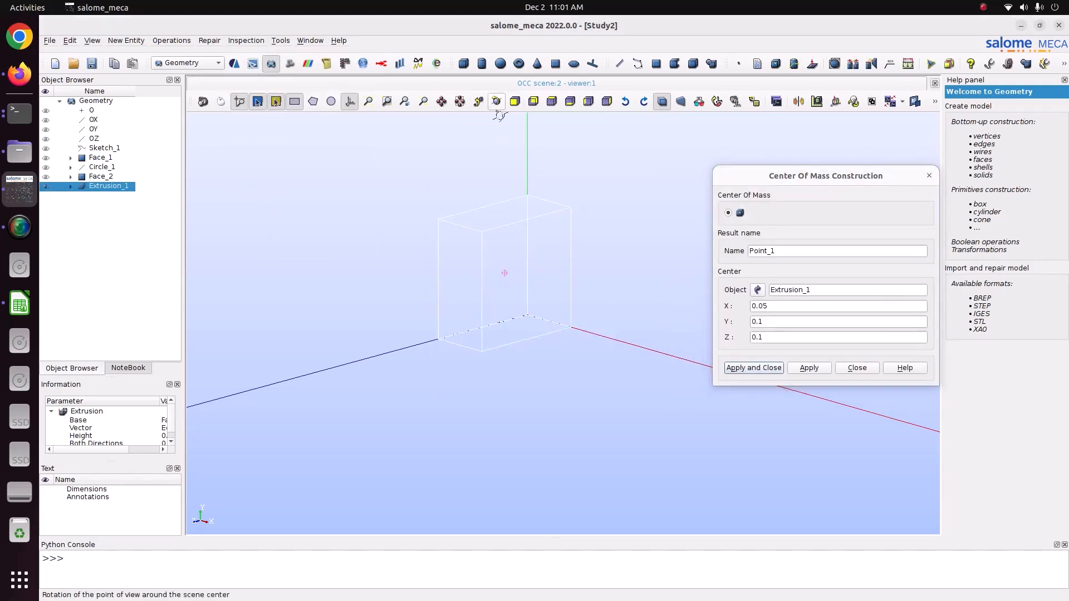
pyautogui.moveTo(499, 115); pyautogui.dragTo(550, 294)
pyautogui.moveTo(834, 176); pyautogui.dragTo(746, 164)
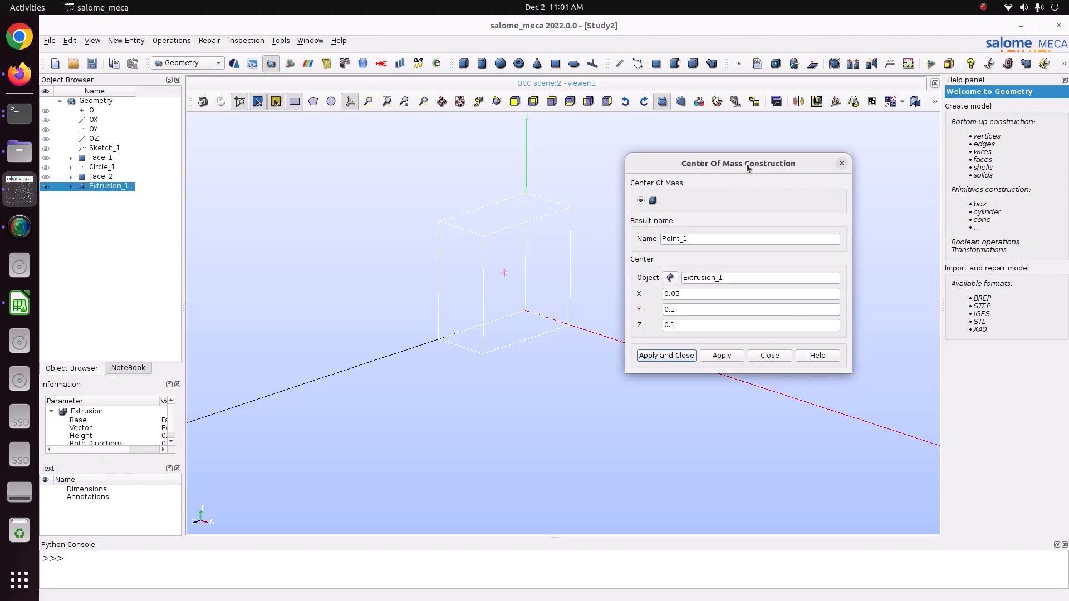
pyautogui.click(841, 163)
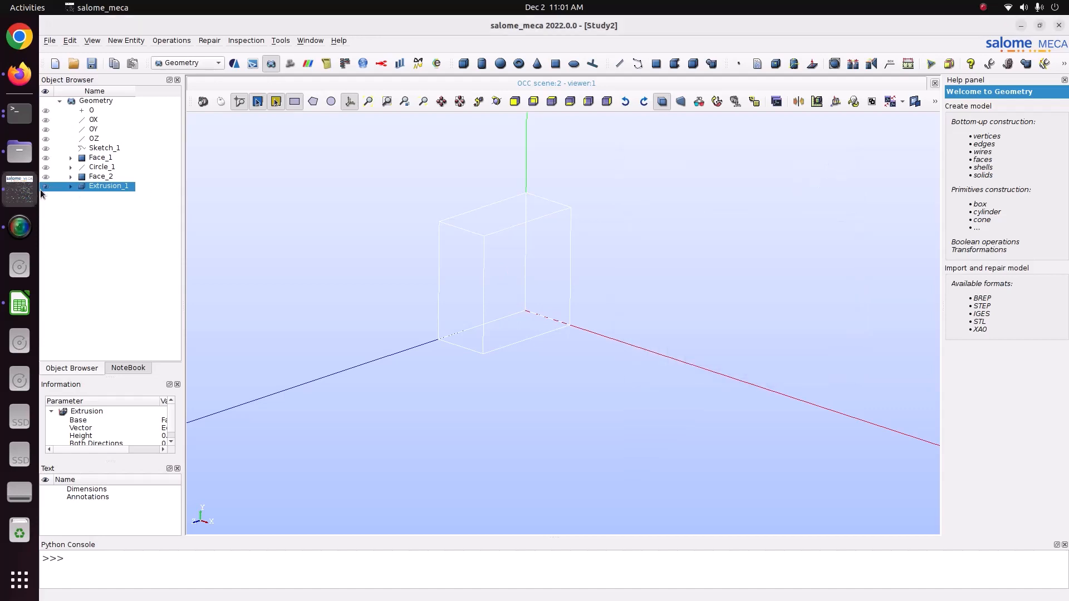